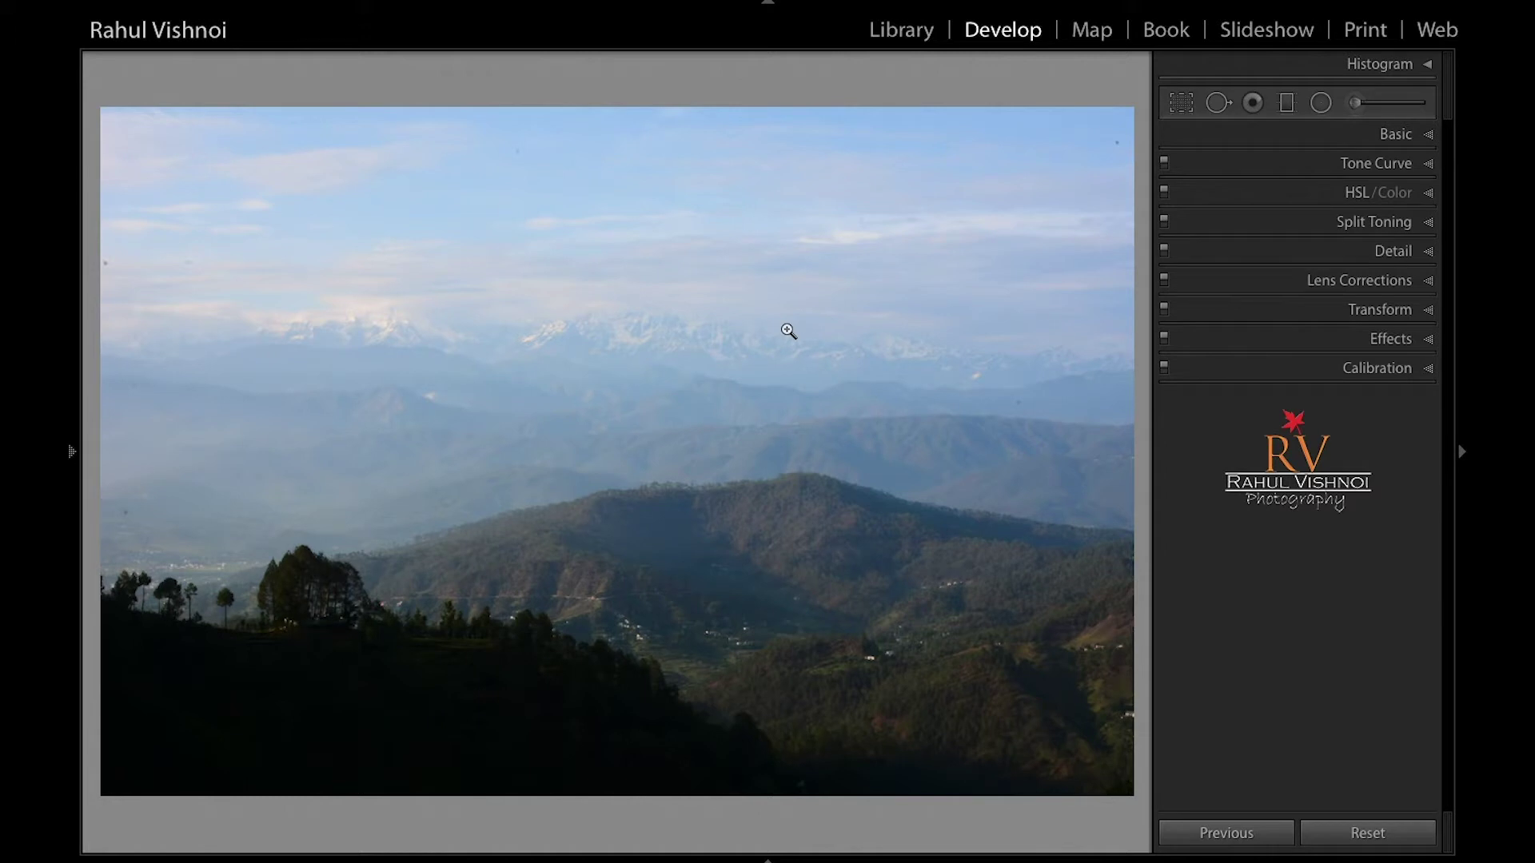
# Step: Cycle the photo info overlay through exposure and date/dimension details, then hide it
pyautogui.press('i')
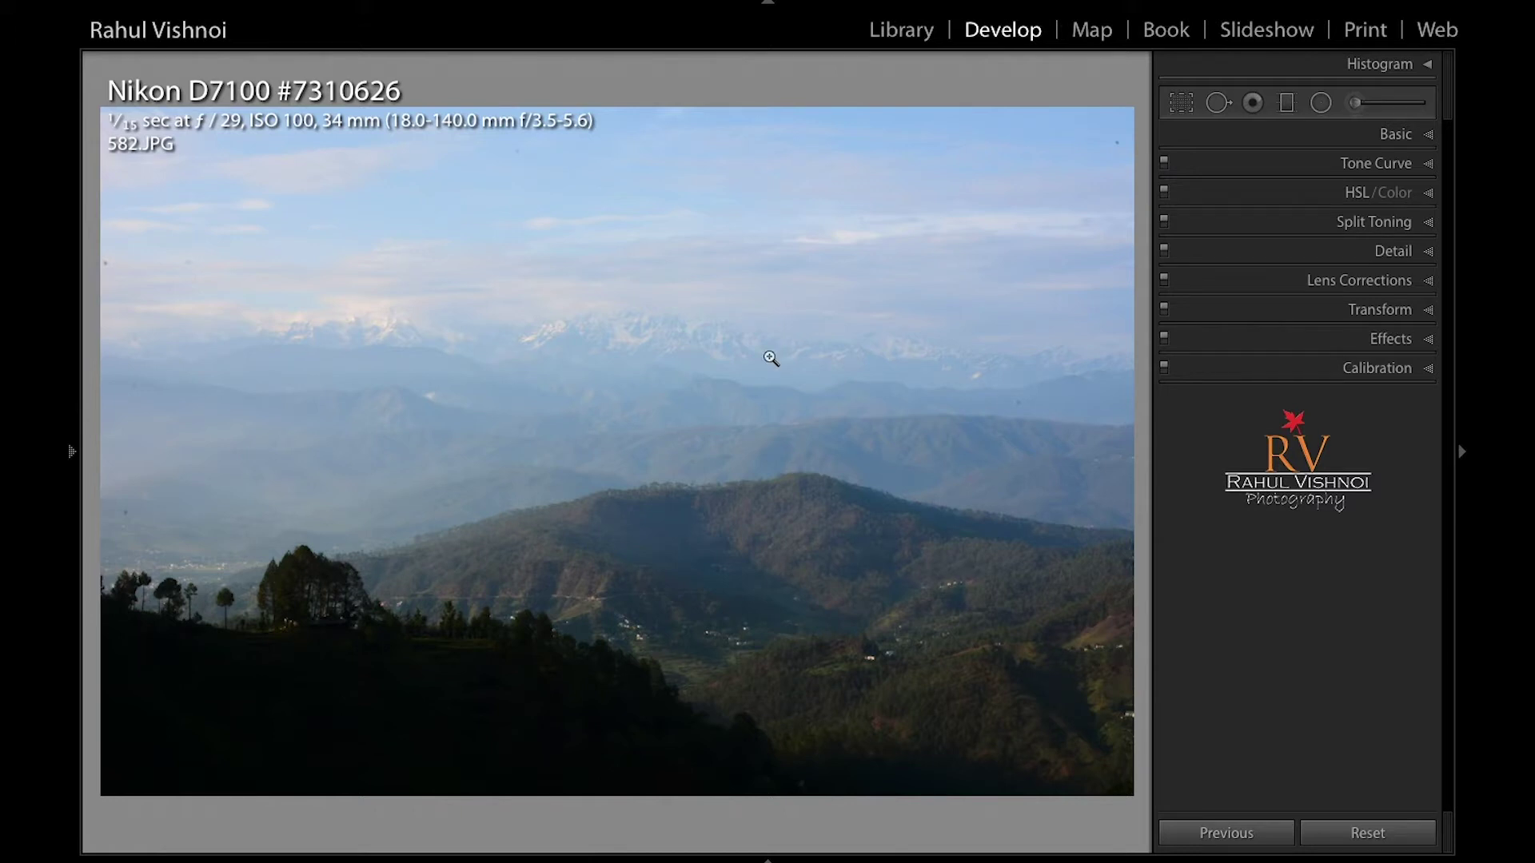
pyautogui.press('i')
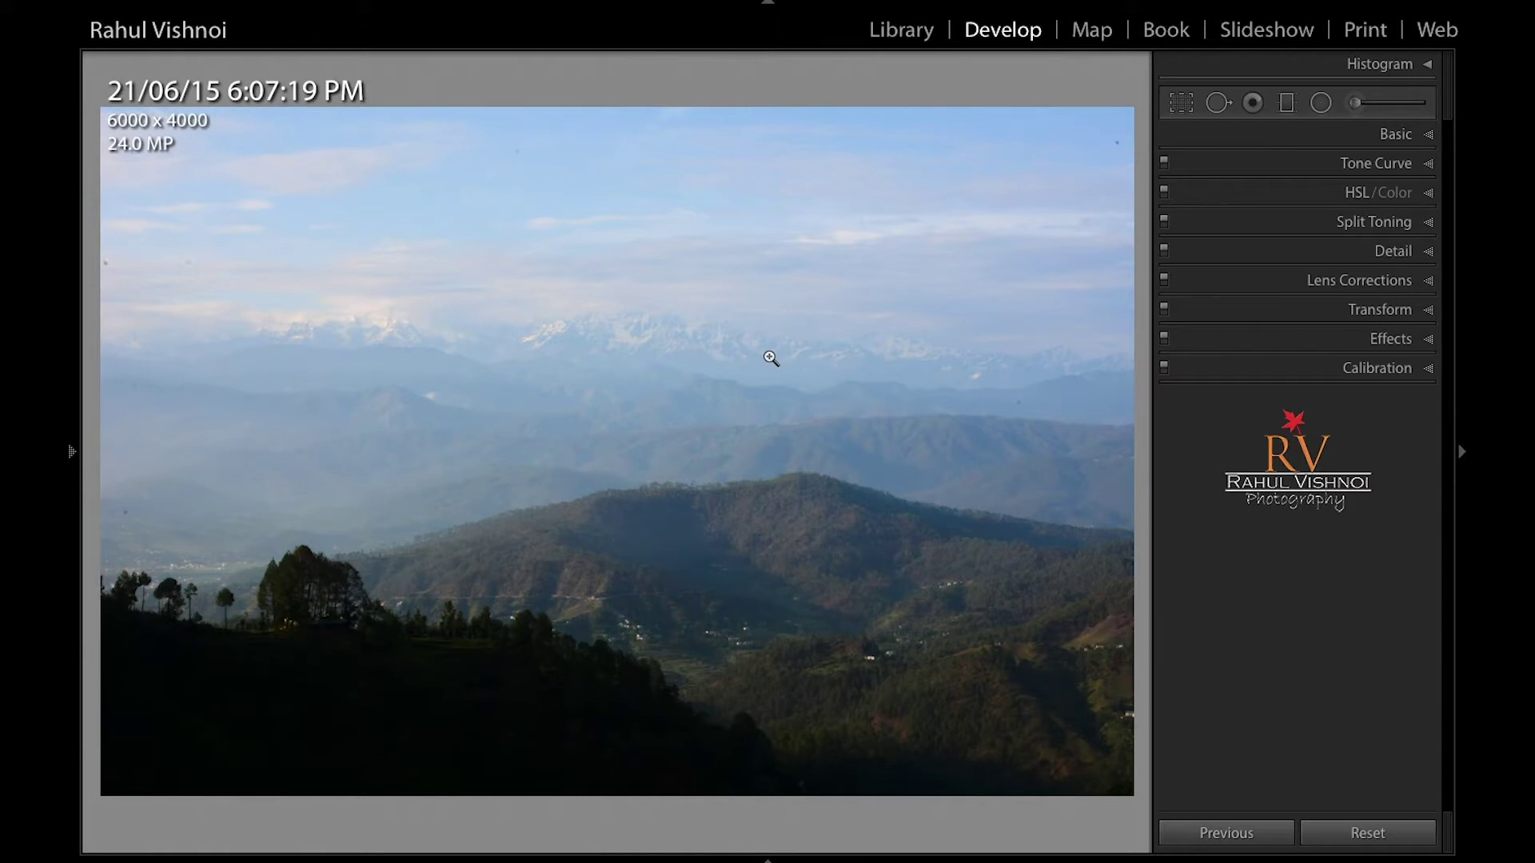
pyautogui.press('i')
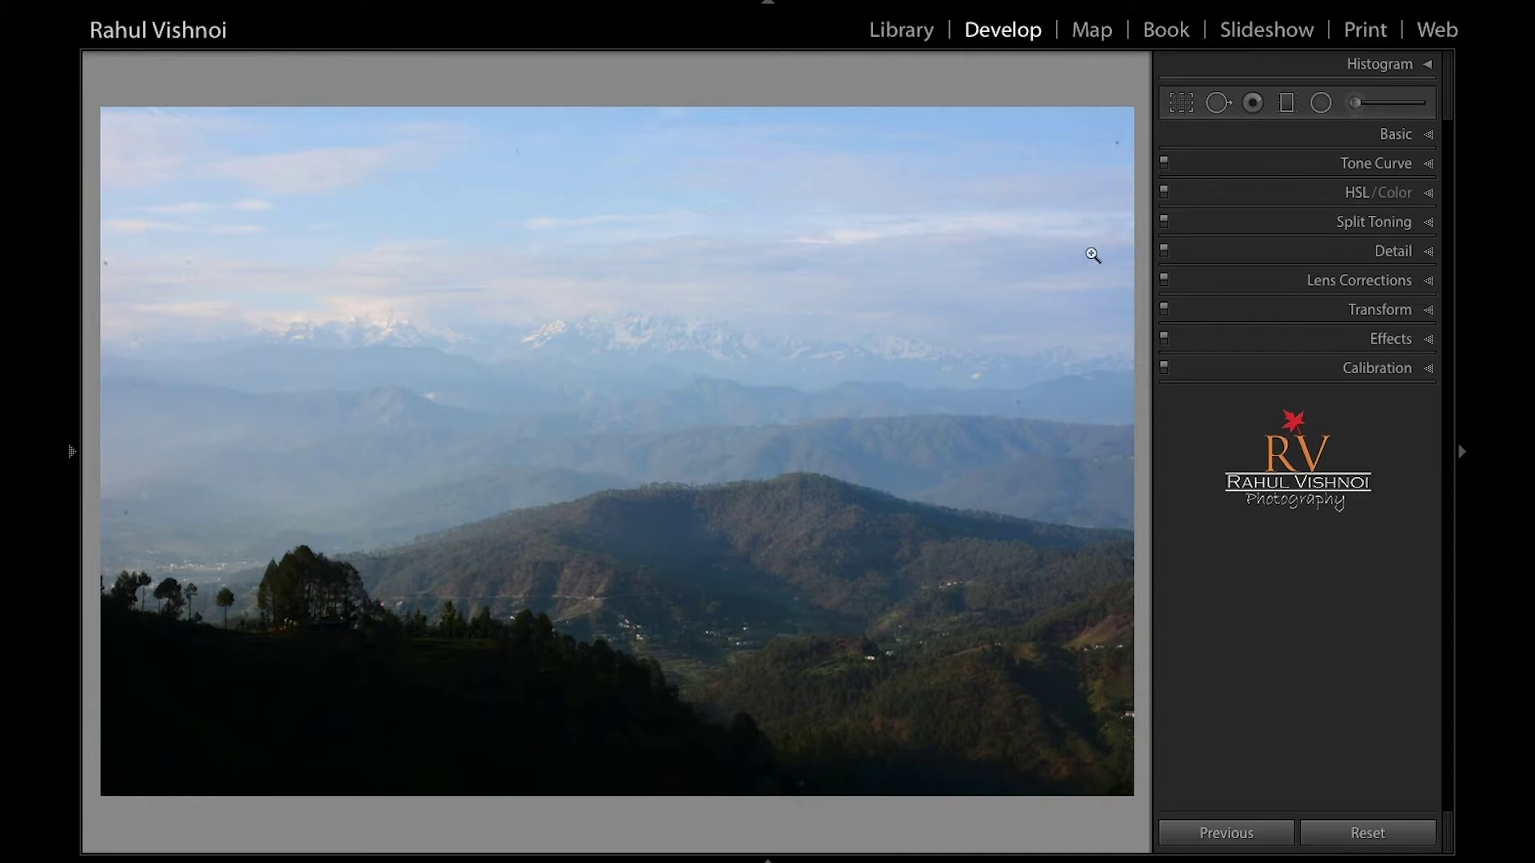
# Step: Start a graduated filter with Exposure lowered to about -1.01
pyautogui.click(1287, 104)
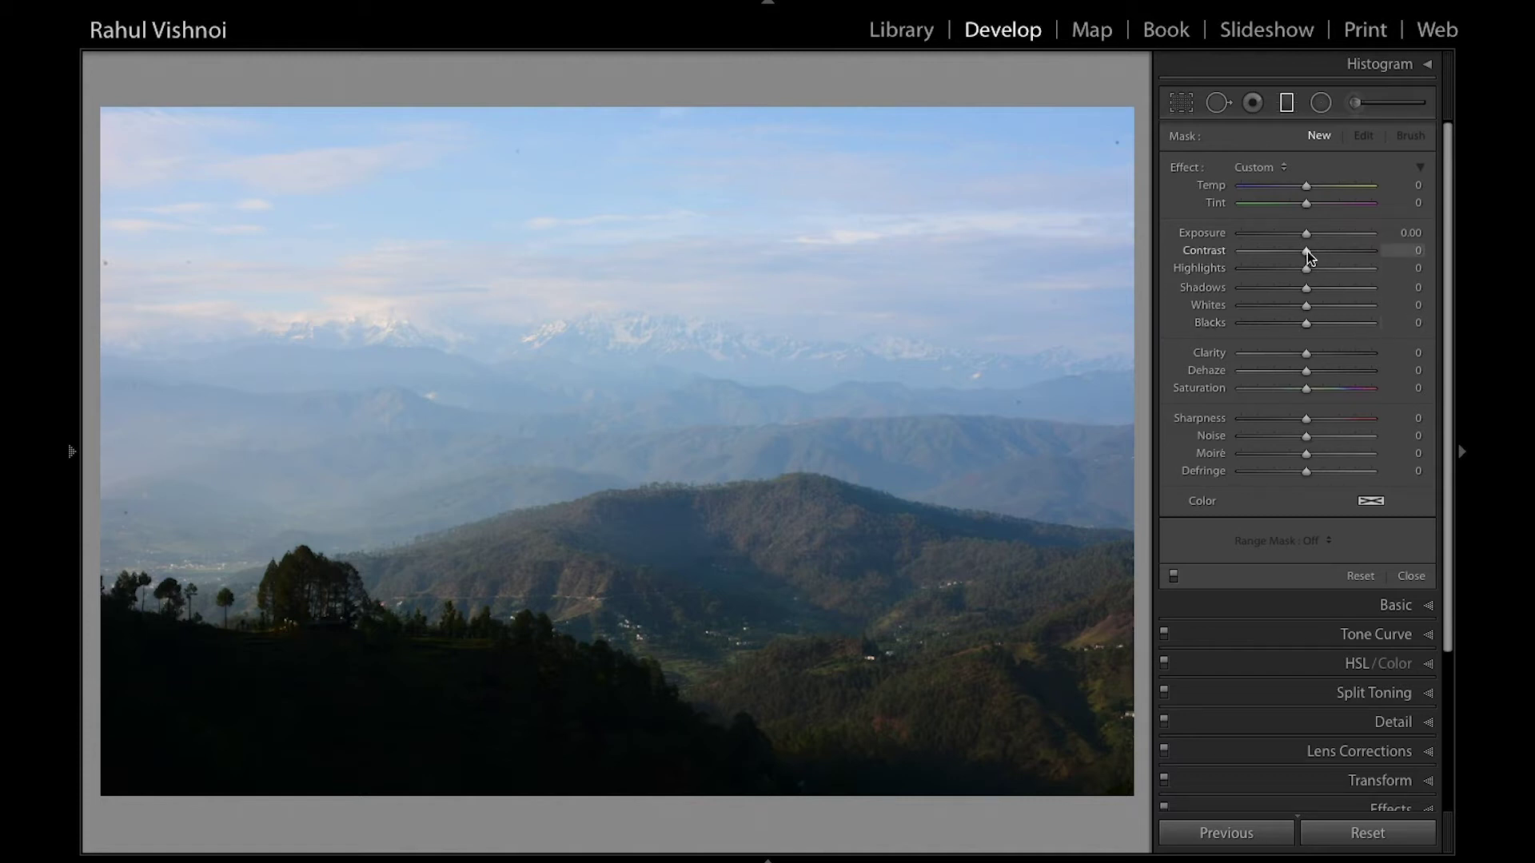
pyautogui.moveTo(1308, 238); pyautogui.dragTo(1287, 238)
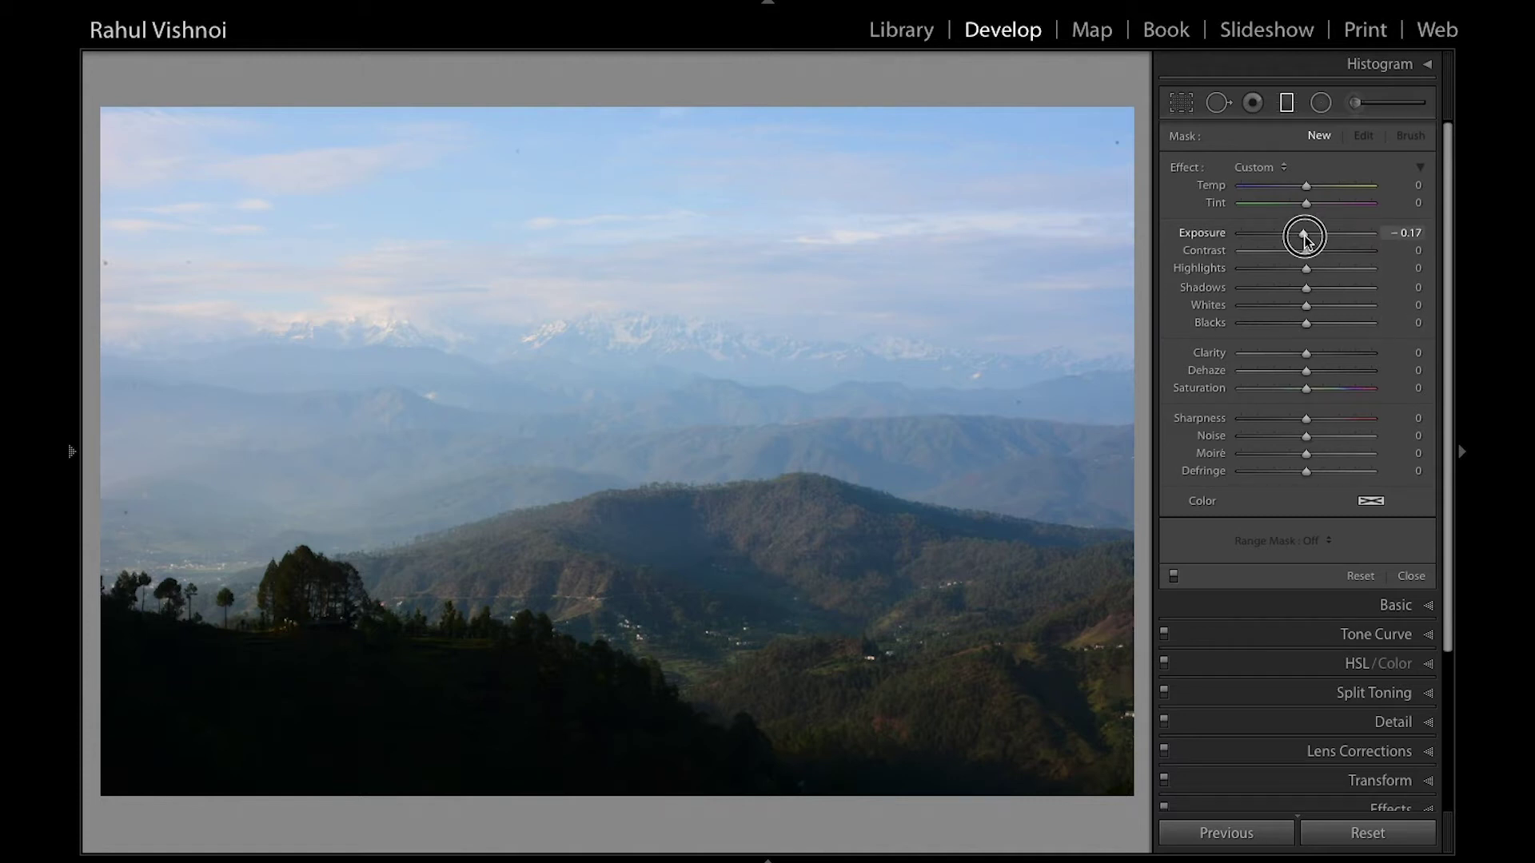
pyautogui.moveTo(1287, 239); pyautogui.dragTo(1291, 238)
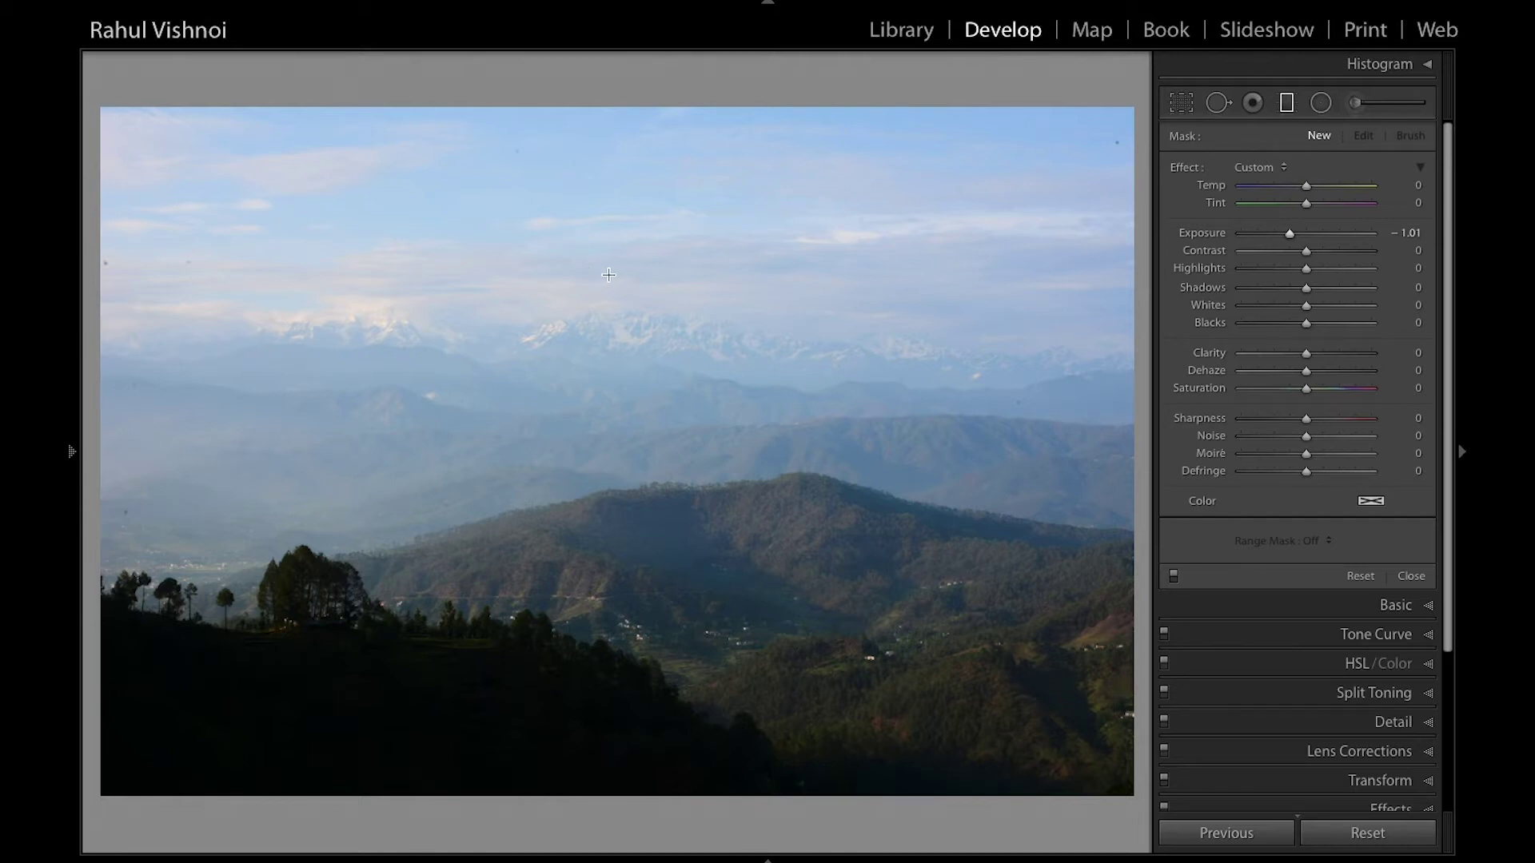
# Step: Drag the -1.01 graduated filter across the sky and rotate it to nearly vertical
pyautogui.moveTo(610, 276); pyautogui.dragTo(608, 414)
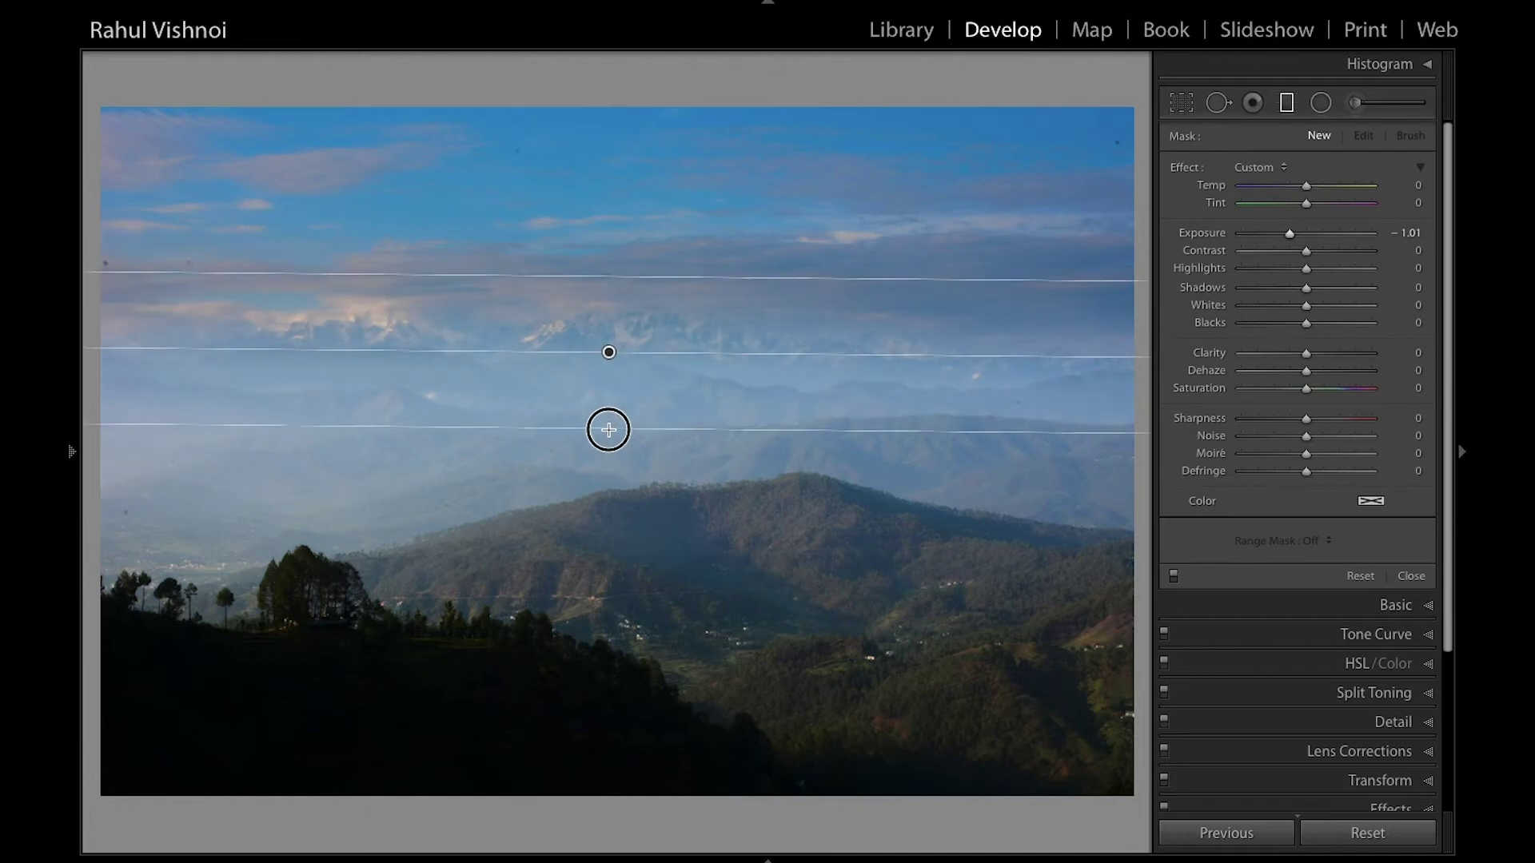
pyautogui.moveTo(609, 414)
pyautogui.mouseDown()
pyautogui.moveTo(577, 605)
pyautogui.moveTo(613, 313)
pyautogui.mouseUp()
pyautogui.click(606, 489)
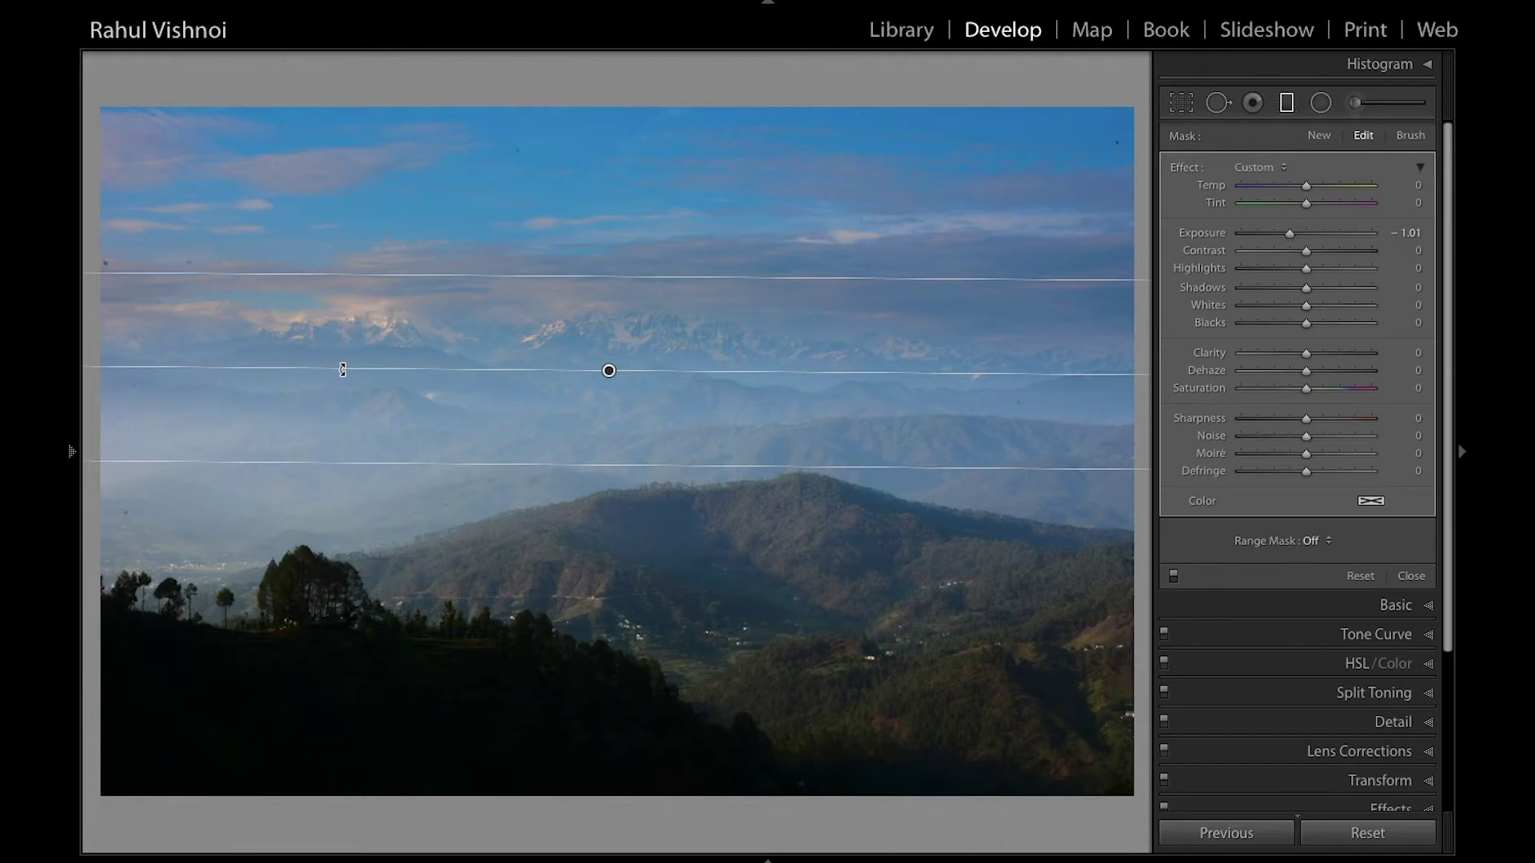
pyautogui.moveTo(342, 369)
pyautogui.mouseDown()
pyautogui.moveTo(631, 279)
pyautogui.moveTo(617, 279)
pyautogui.mouseUp()
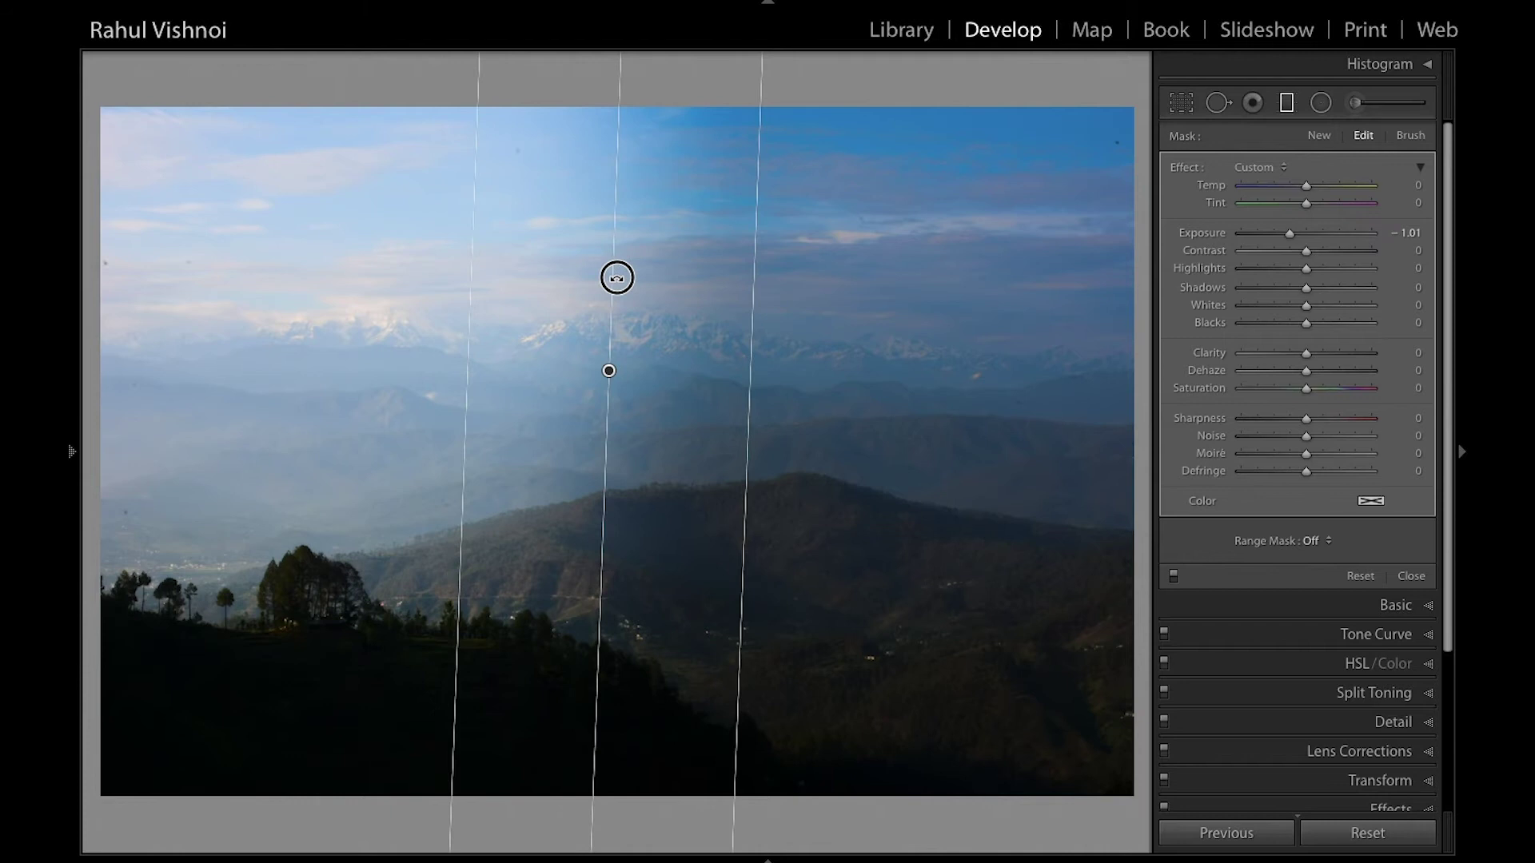
pyautogui.moveTo(617, 278)
pyautogui.mouseDown()
pyautogui.moveTo(578, 490)
pyautogui.moveTo(595, 495)
pyautogui.mouseUp()
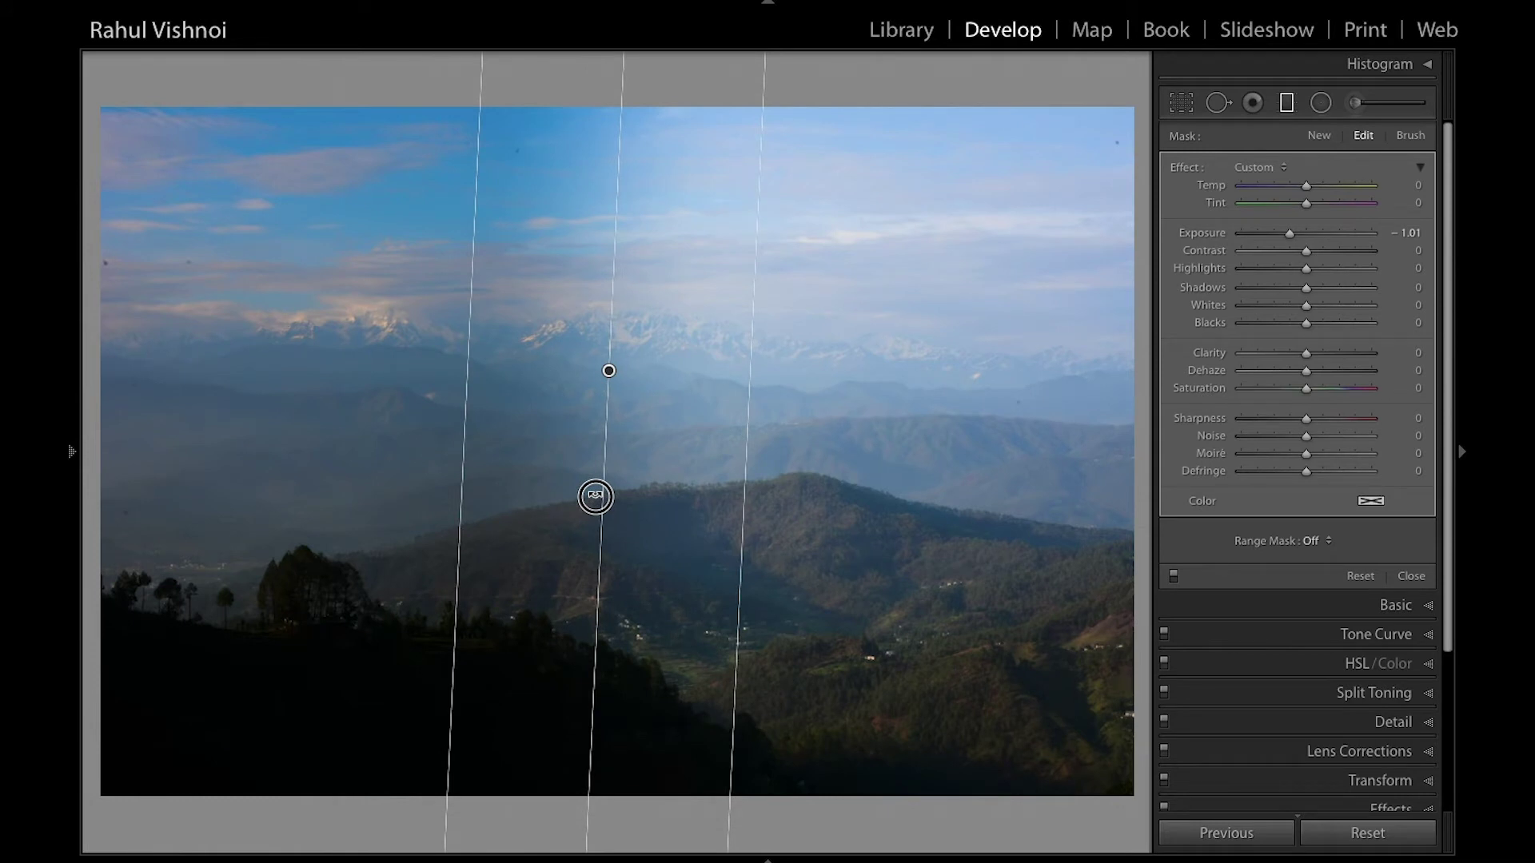
pyautogui.moveTo(596, 496)
pyautogui.mouseDown()
pyautogui.moveTo(806, 368)
pyautogui.moveTo(565, 463)
pyautogui.moveTo(454, 413)
pyautogui.moveTo(445, 391)
pyautogui.moveTo(510, 312)
pyautogui.moveTo(551, 305)
pyautogui.moveTo(494, 352)
pyautogui.moveTo(490, 394)
pyautogui.moveTo(490, 374)
pyautogui.mouseUp()
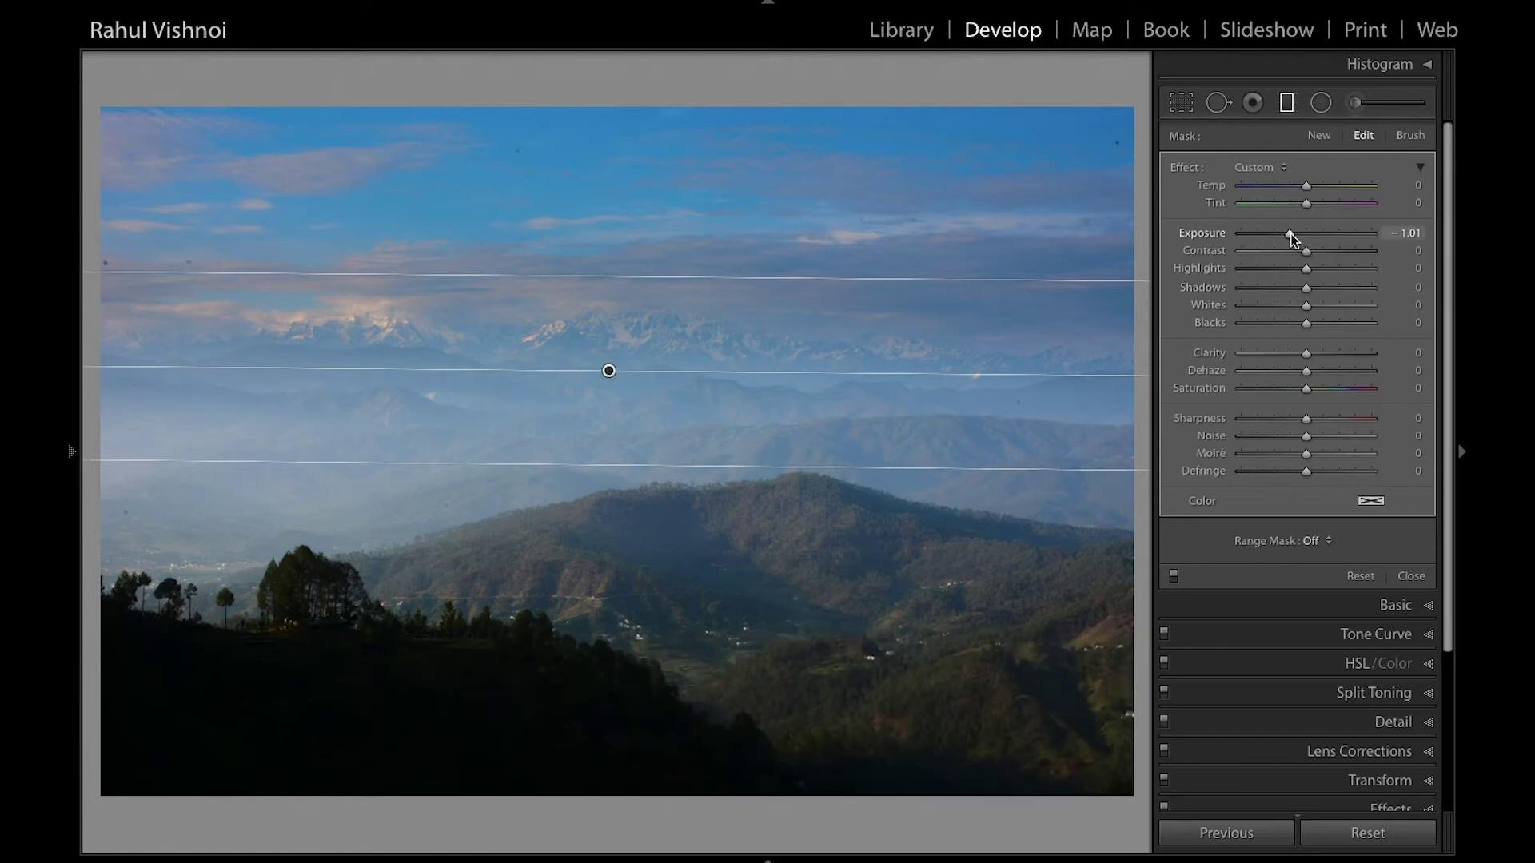
# Step: Darken the sky filter to Exposure -1.69 and raise Saturation to 50 and Clarity to 38
pyautogui.moveTo(1290, 234)
pyautogui.mouseDown()
pyautogui.moveTo(1253, 233)
pyautogui.moveTo(1339, 260)
pyautogui.moveTo(1297, 271)
pyautogui.moveTo(1353, 268)
pyautogui.moveTo(1299, 269)
pyautogui.mouseUp()
pyautogui.moveTo(1306, 389); pyautogui.dragTo(1339, 388)
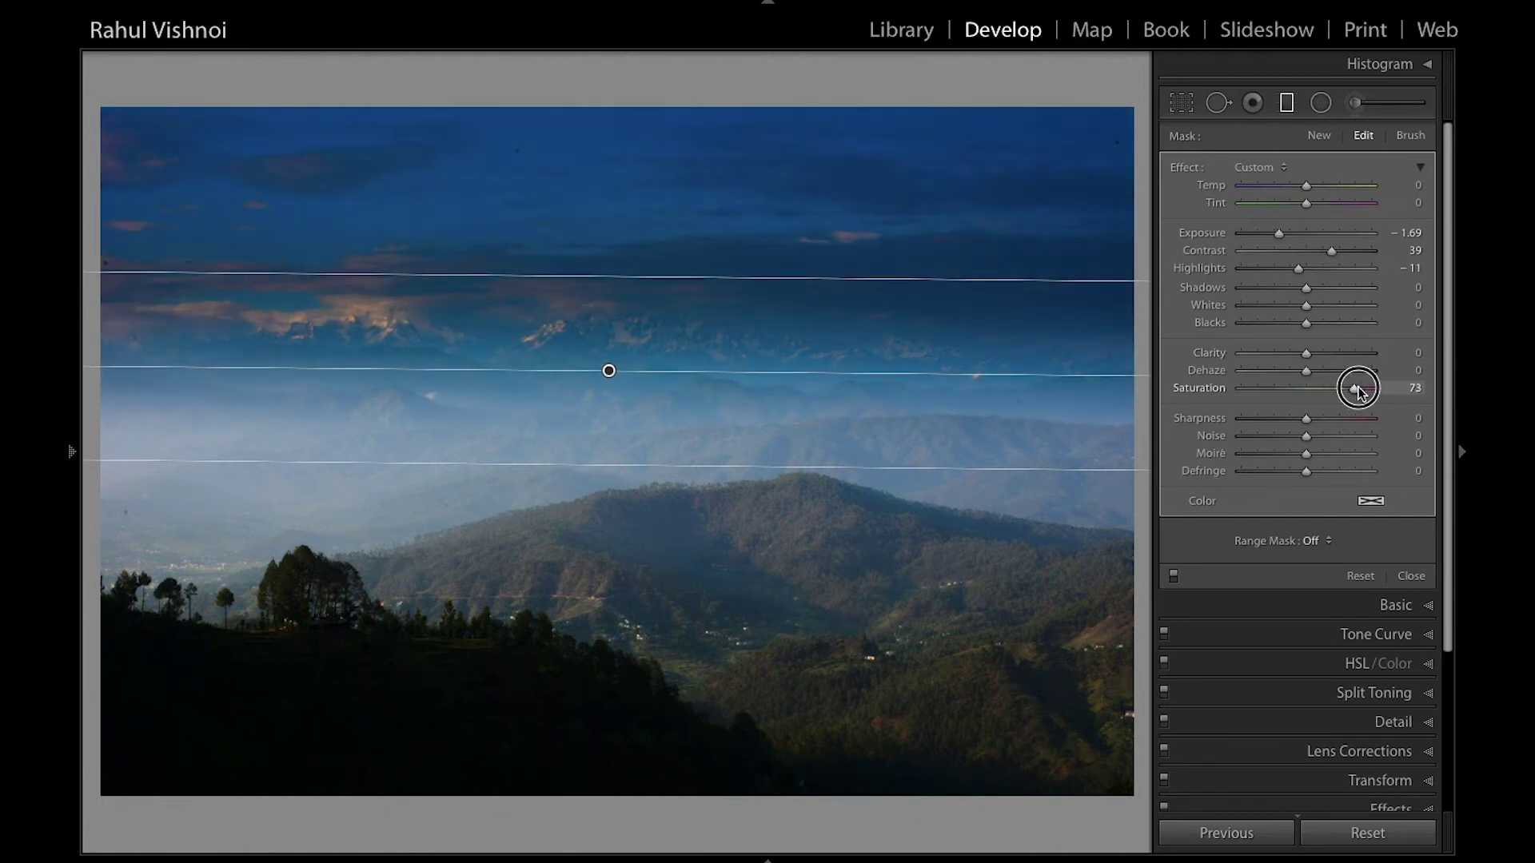
pyautogui.moveTo(1306, 353); pyautogui.dragTo(1331, 353)
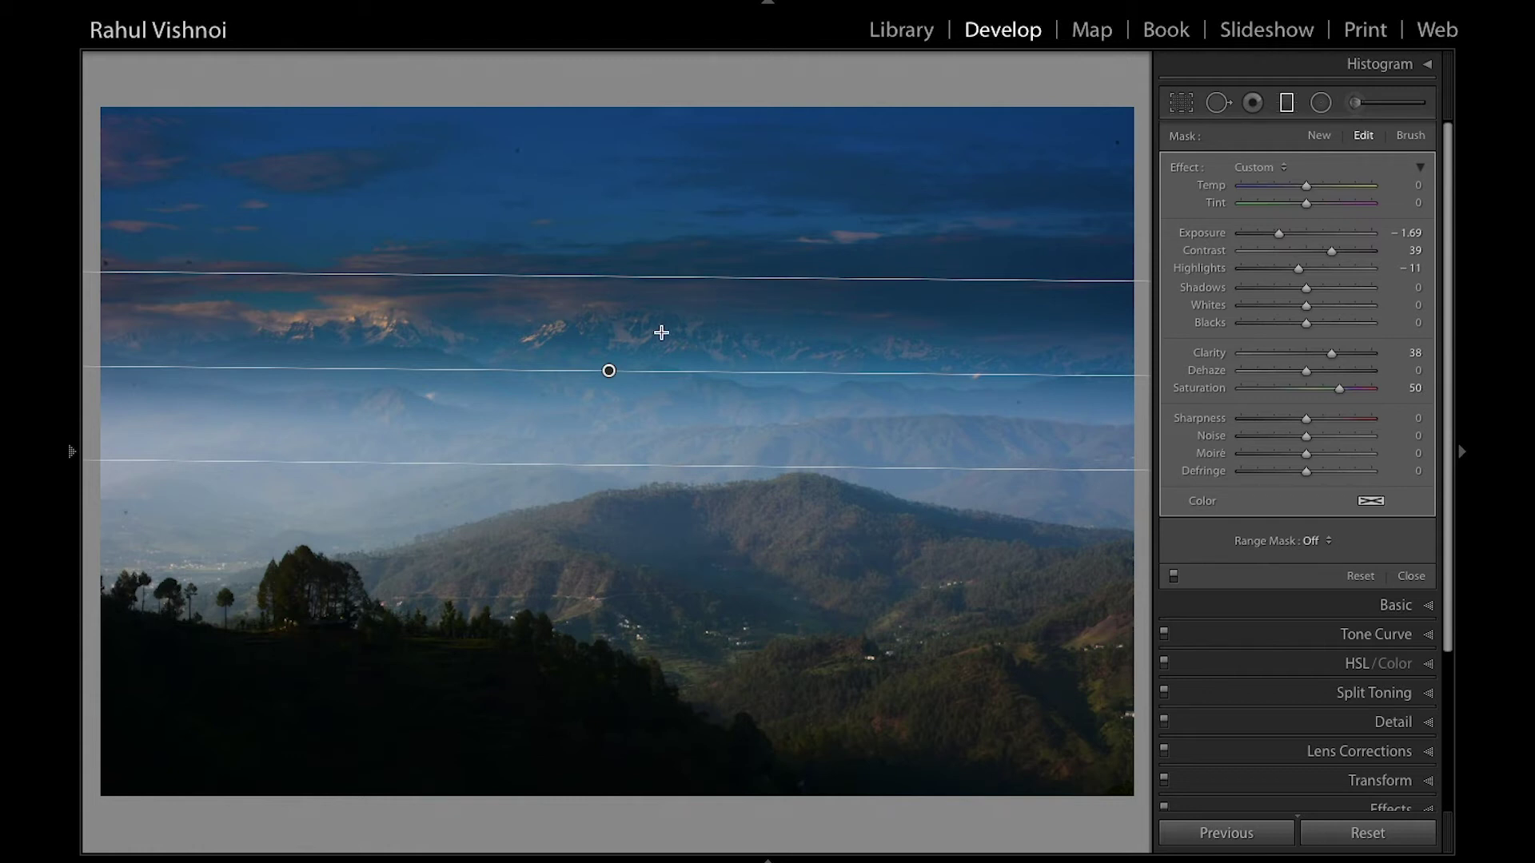
# Step: Erase the sky filter's mask over the central snowy peaks, then switch back to brush A
pyautogui.click(1413, 136)
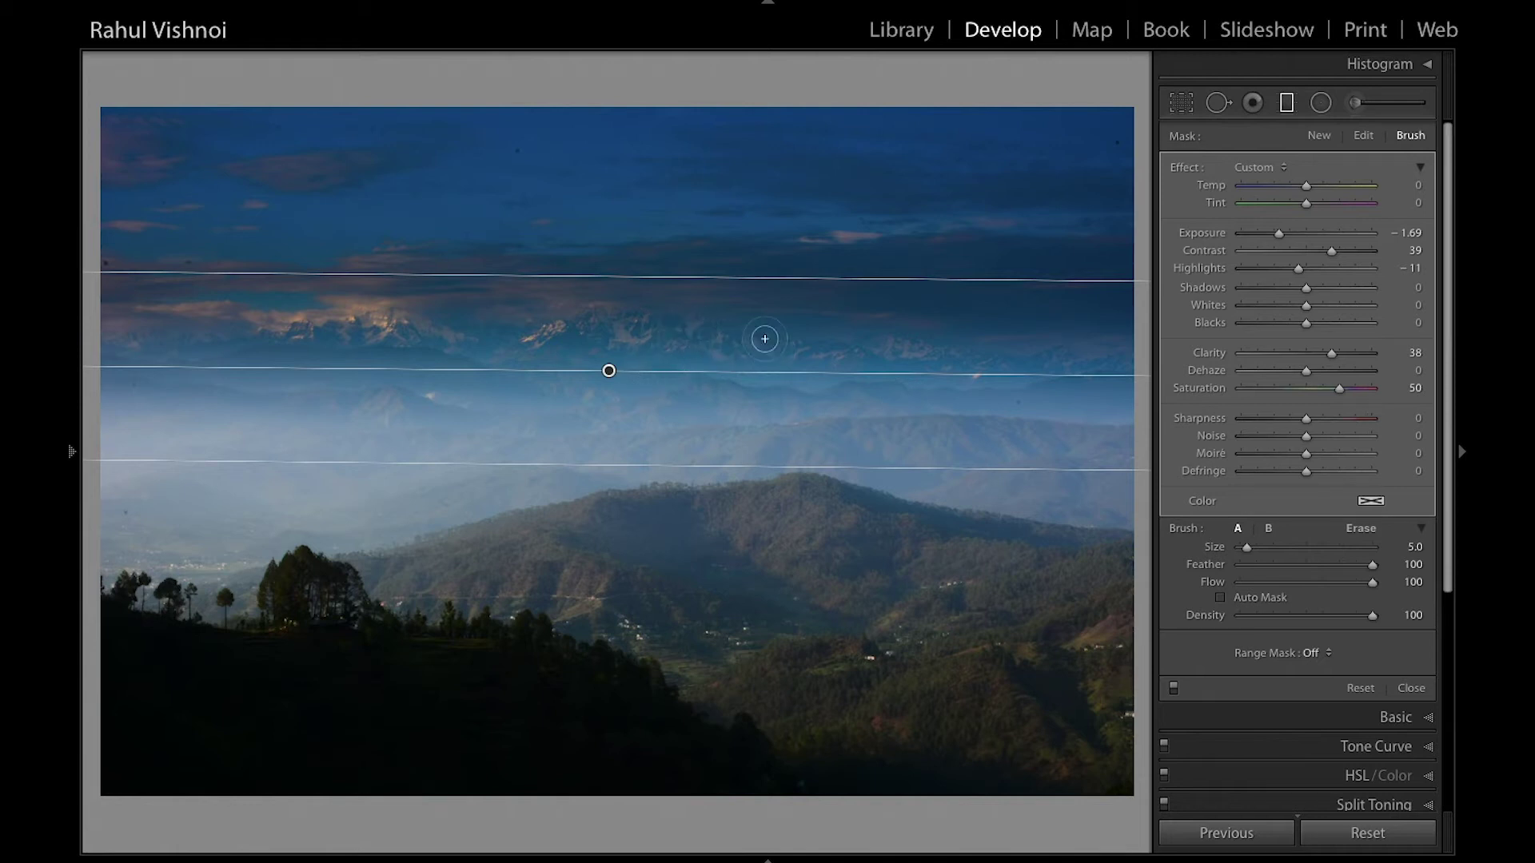
pyautogui.click(1359, 529)
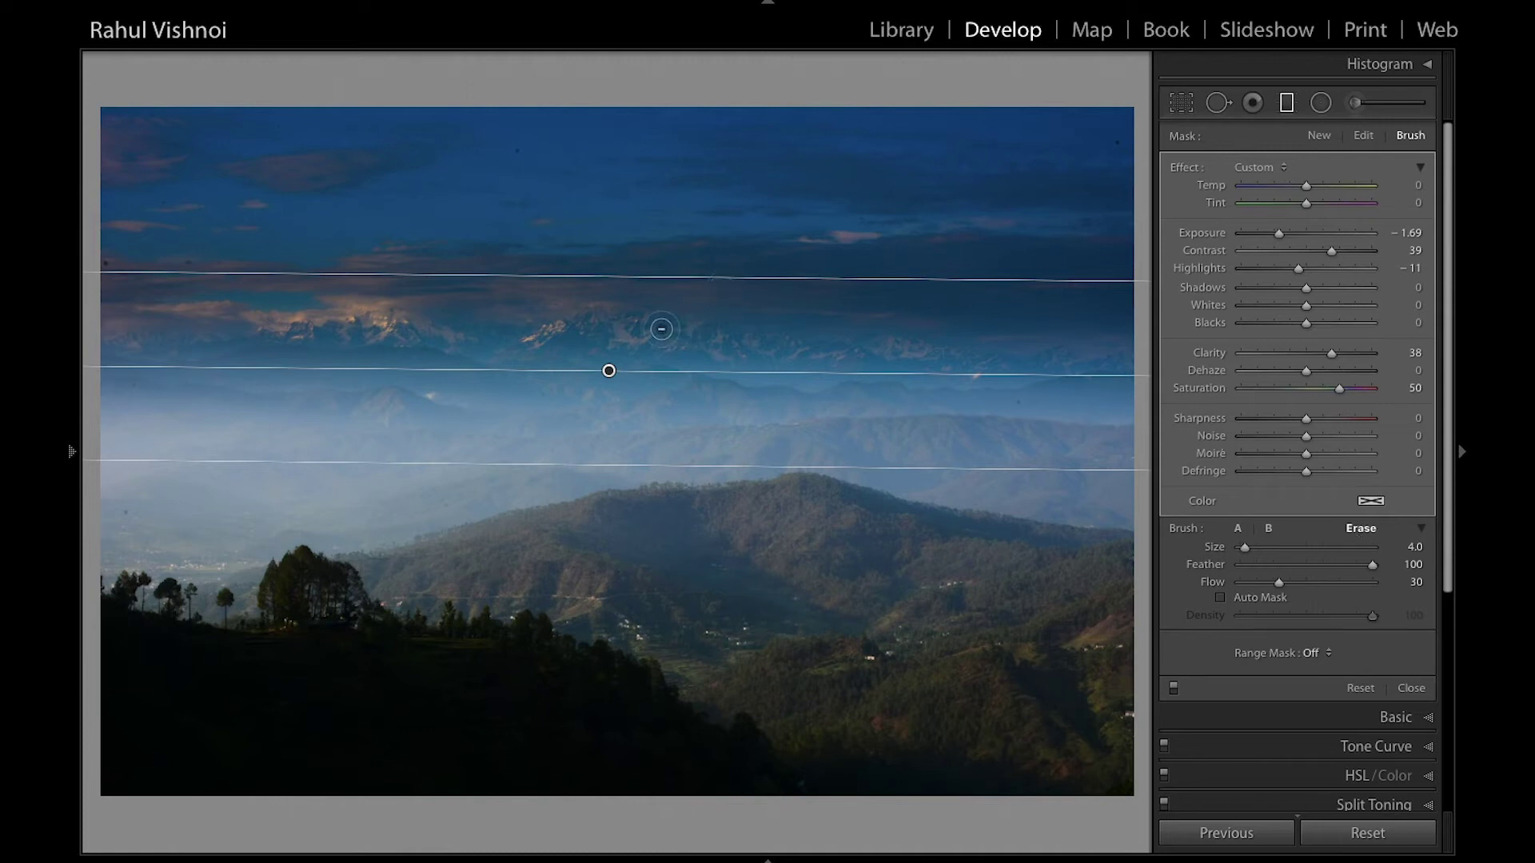
pyautogui.moveTo(661, 329)
pyautogui.mouseDown()
pyautogui.moveTo(726, 349)
pyautogui.moveTo(654, 336)
pyautogui.moveTo(709, 342)
pyautogui.moveTo(661, 349)
pyautogui.moveTo(682, 328)
pyautogui.moveTo(743, 355)
pyautogui.moveTo(661, 333)
pyautogui.moveTo(743, 346)
pyautogui.moveTo(668, 346)
pyautogui.moveTo(703, 329)
pyautogui.moveTo(733, 346)
pyautogui.moveTo(651, 336)
pyautogui.moveTo(720, 346)
pyautogui.moveTo(669, 346)
pyautogui.mouseUp()
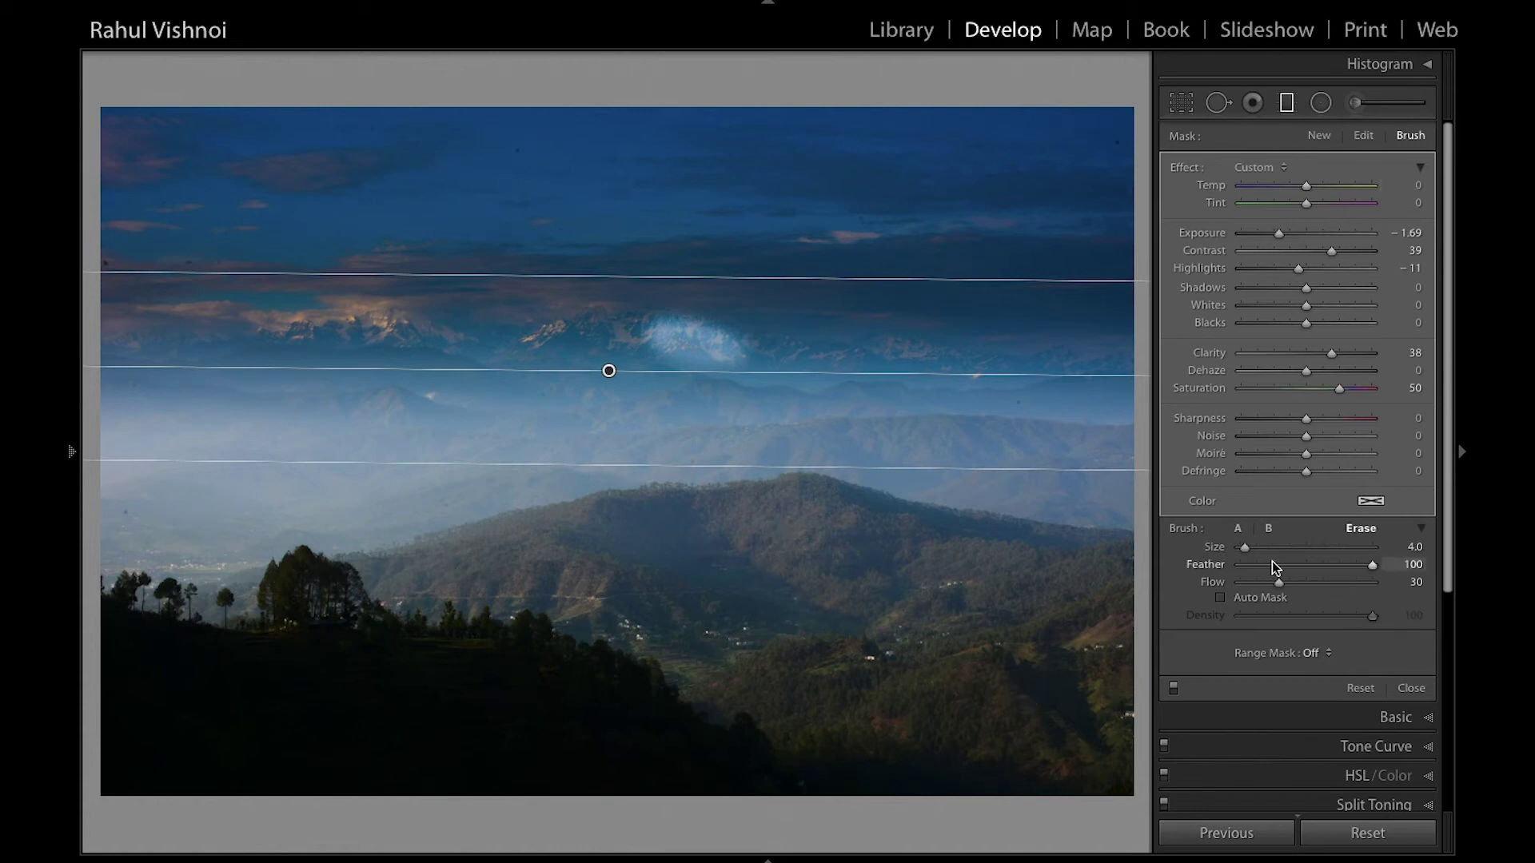
pyautogui.click(1238, 528)
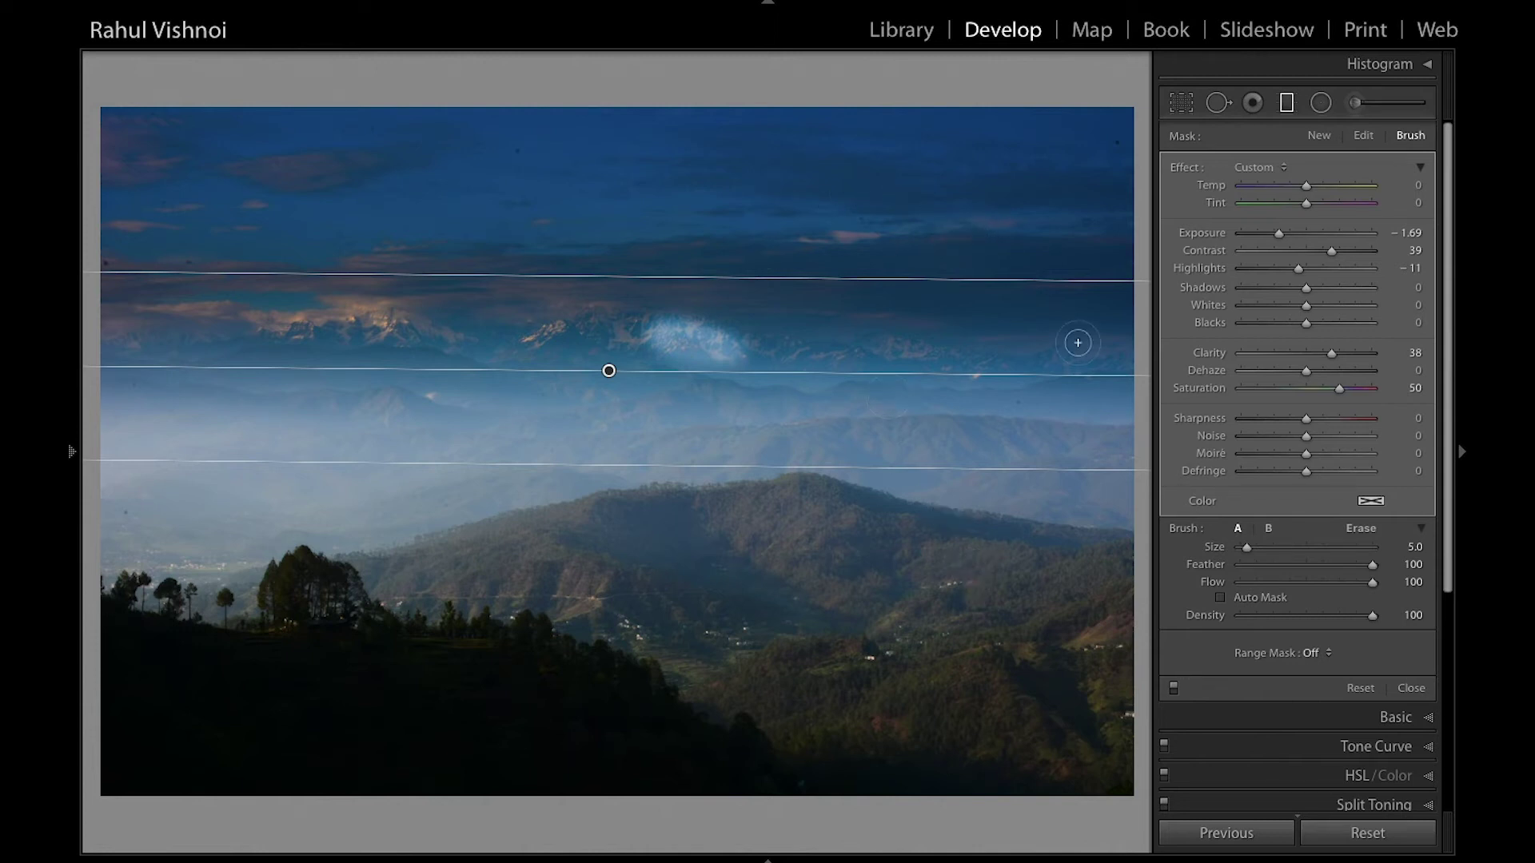
# Step: Paint the filter onto the lower-right hills with a size-9 brush, then delete the sky filter
pyautogui.scroll(4, 995, 660)
pyautogui.moveTo(970, 674)
pyautogui.mouseDown()
pyautogui.moveTo(936, 725)
pyautogui.moveTo(946, 743)
pyautogui.moveTo(1062, 727)
pyautogui.moveTo(1111, 610)
pyautogui.moveTo(999, 753)
pyautogui.moveTo(1117, 600)
pyautogui.moveTo(874, 710)
pyautogui.moveTo(1048, 716)
pyautogui.mouseUp()
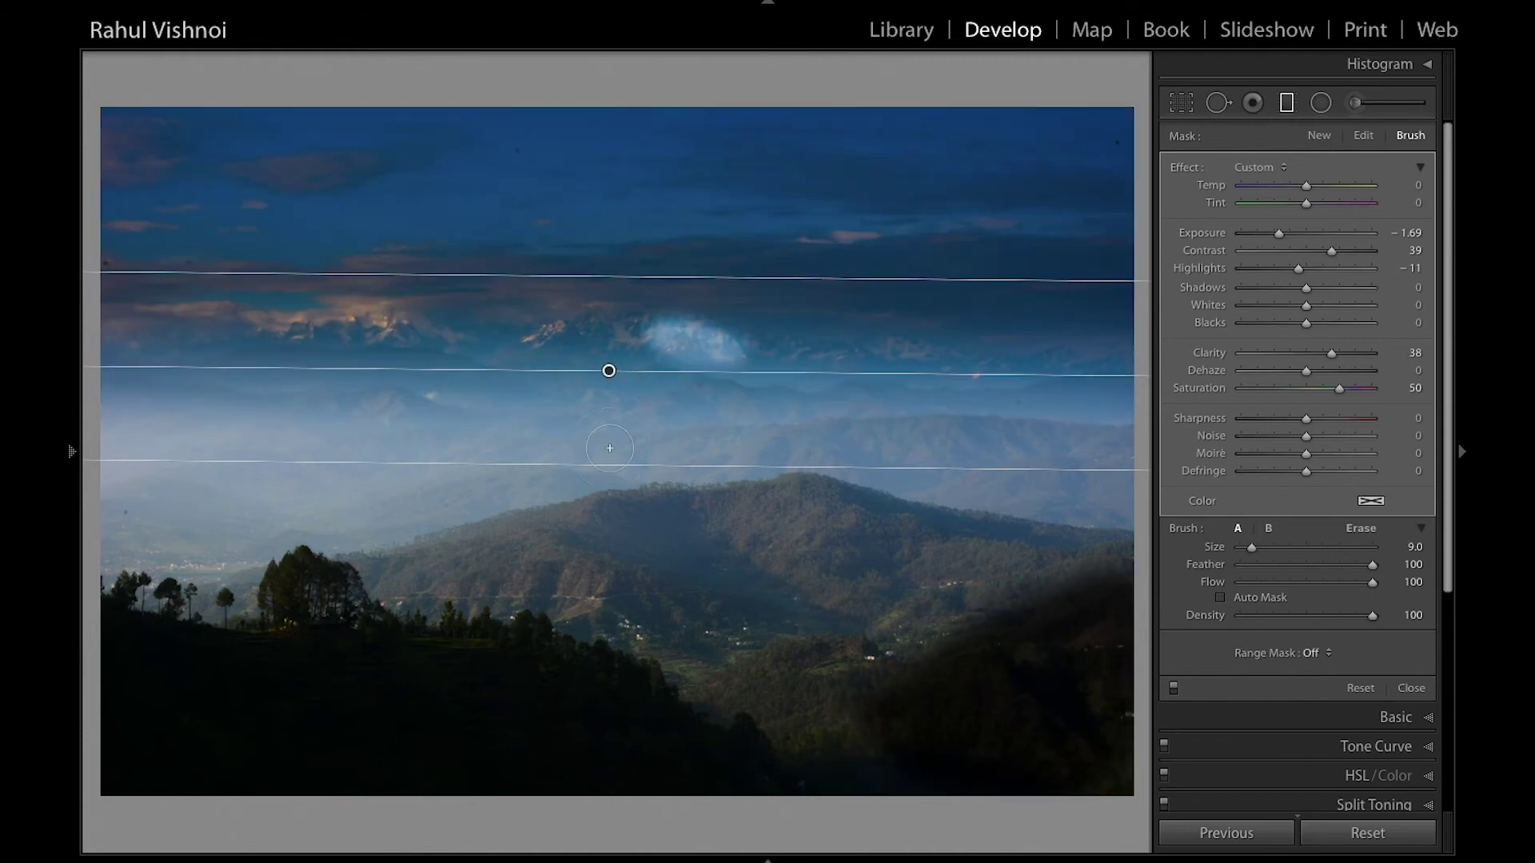
pyautogui.hotkey('shift', 't')
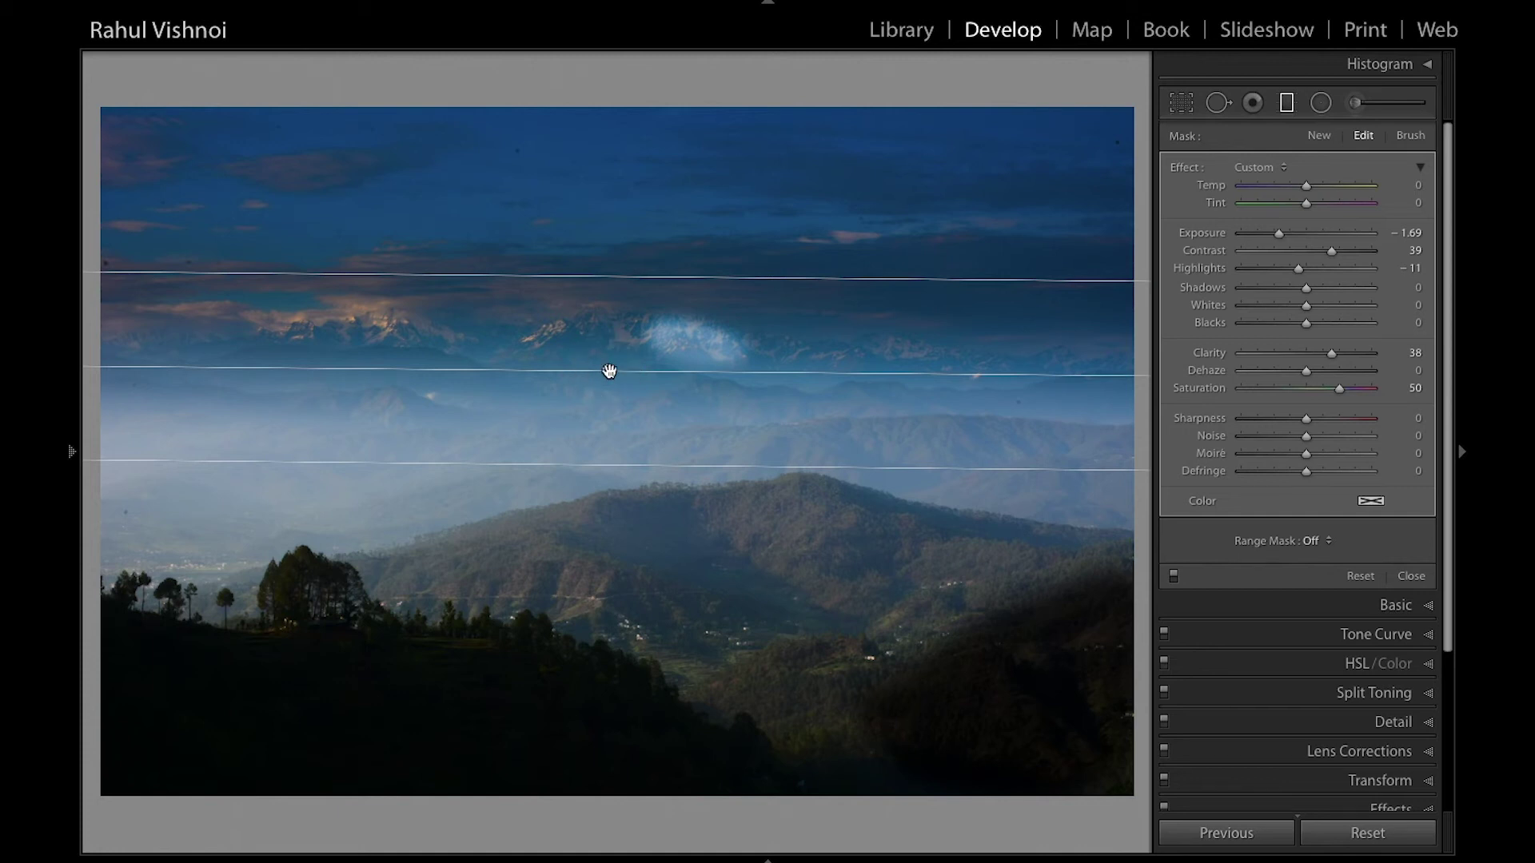
pyautogui.press('Delete')
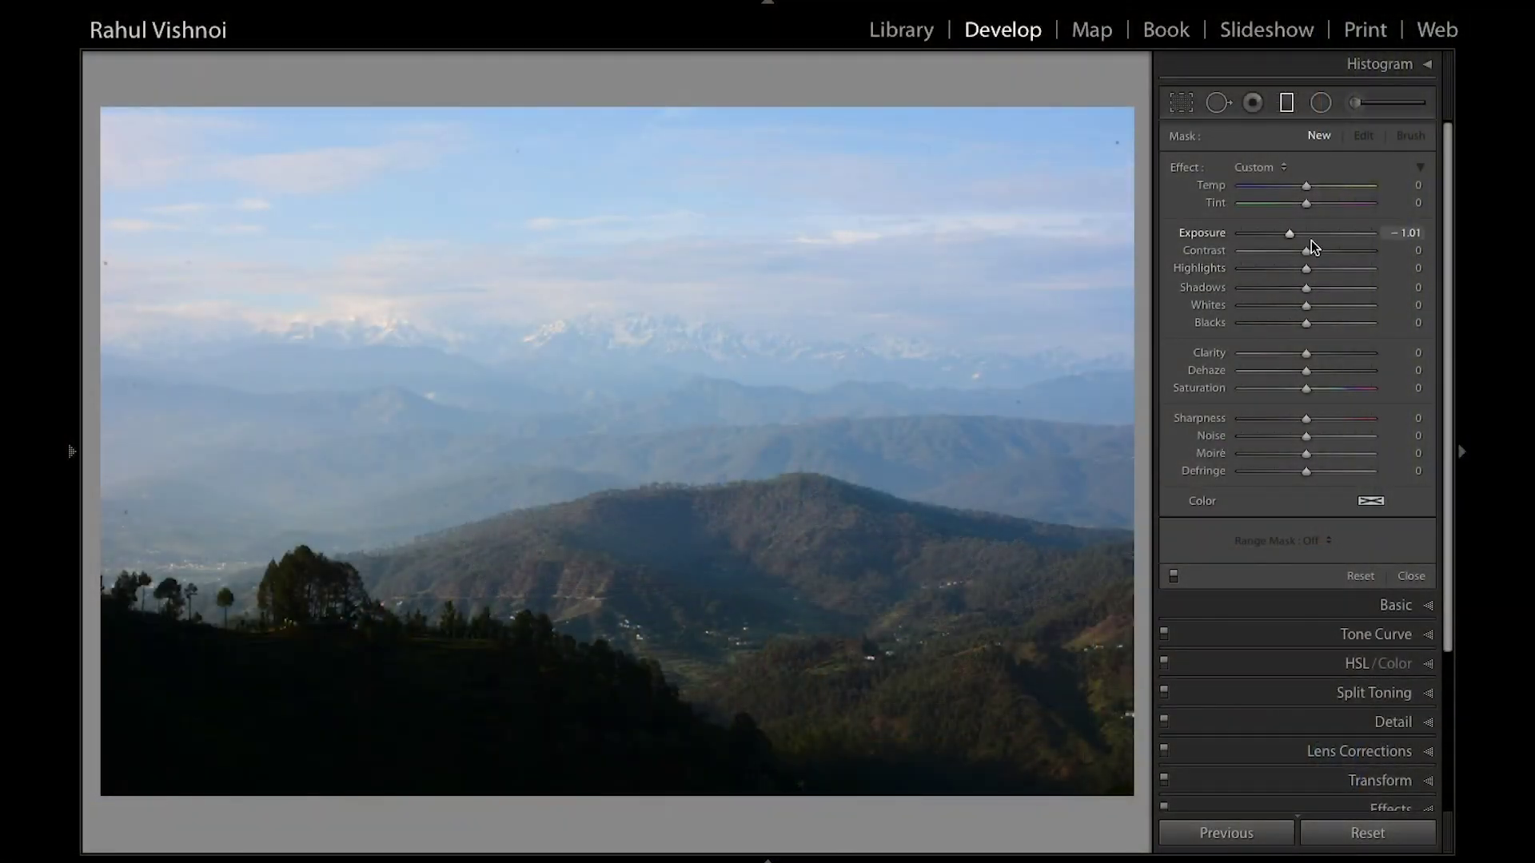
# Step: Set Exposure to -1.00 and draw a new graduated filter downward across the photo
pyautogui.moveTo(1289, 238); pyautogui.dragTo(1290, 238)
pyautogui.moveTo(642, 310); pyautogui.dragTo(640, 535)
# Step: Move the filter lower and set Highlights -59, a little Clarity and Dehaze 45
pyautogui.moveTo(640, 422); pyautogui.dragTo(647, 533)
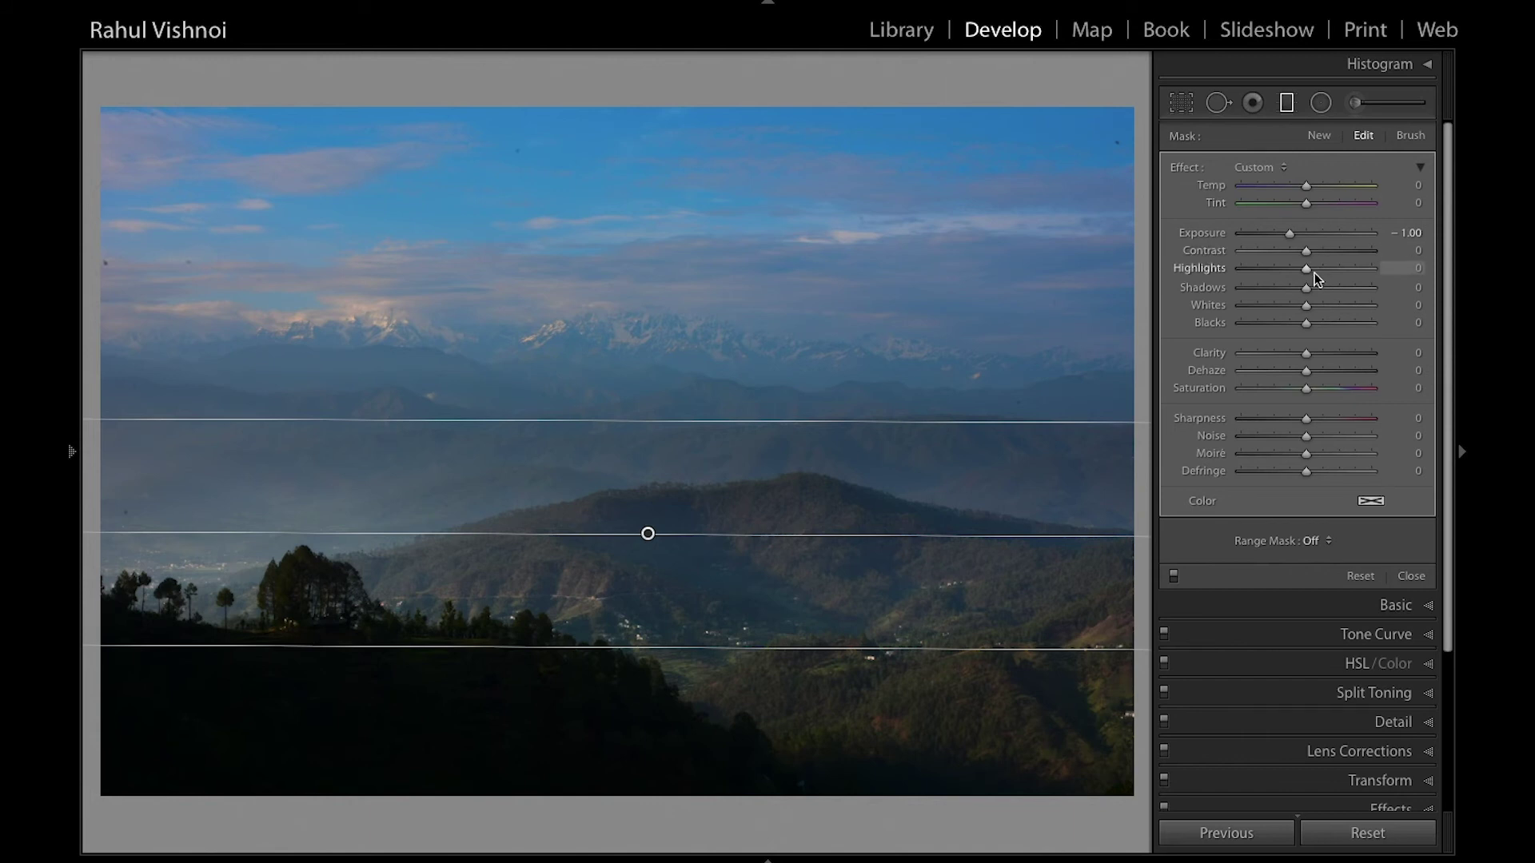
pyautogui.moveTo(1307, 271); pyautogui.dragTo(1286, 274)
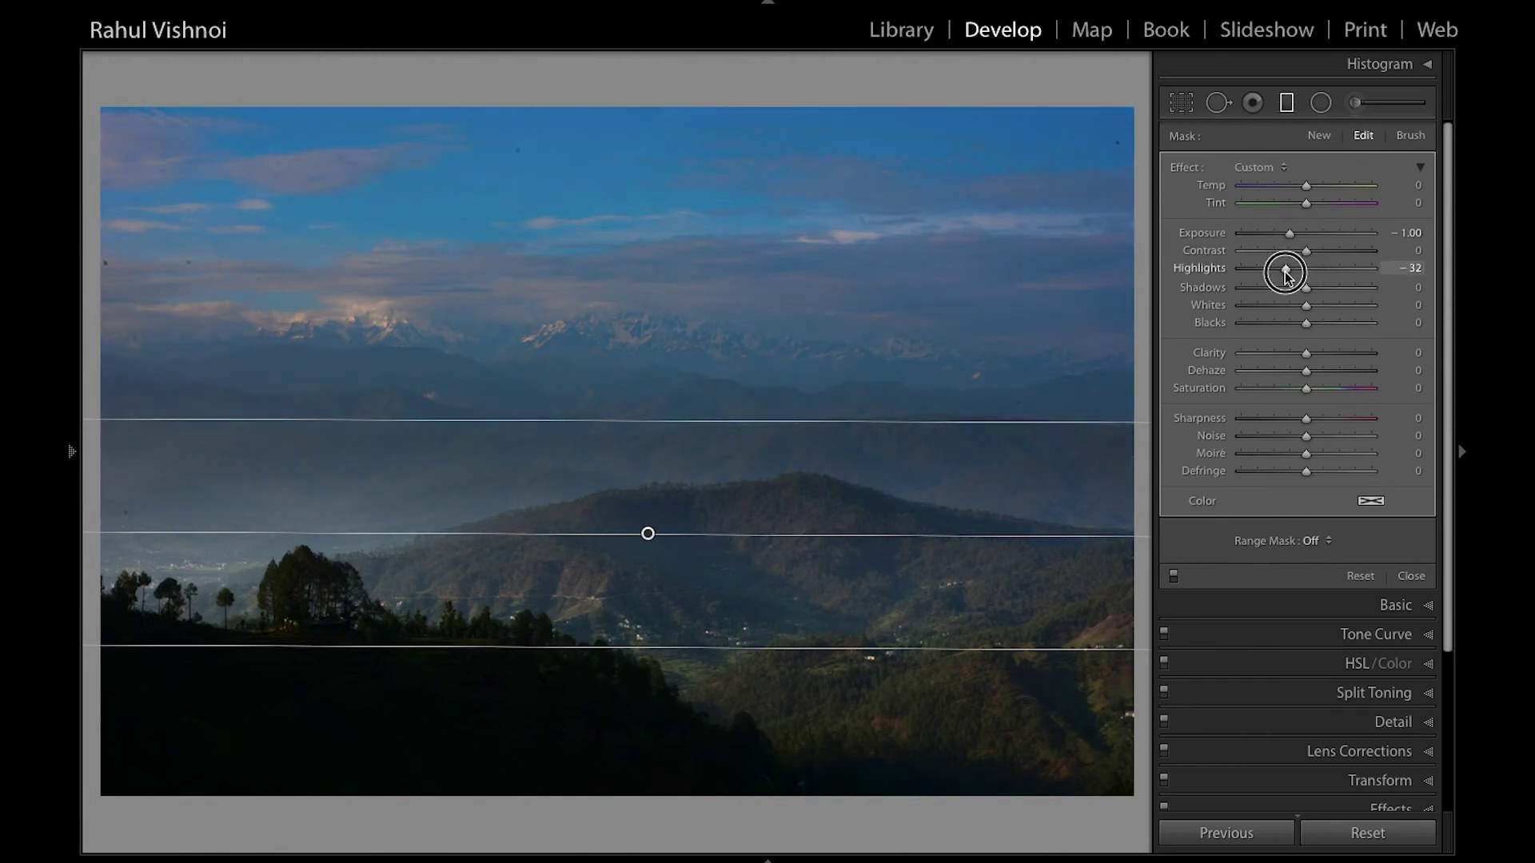
pyautogui.moveTo(1285, 273); pyautogui.dragTo(1271, 273)
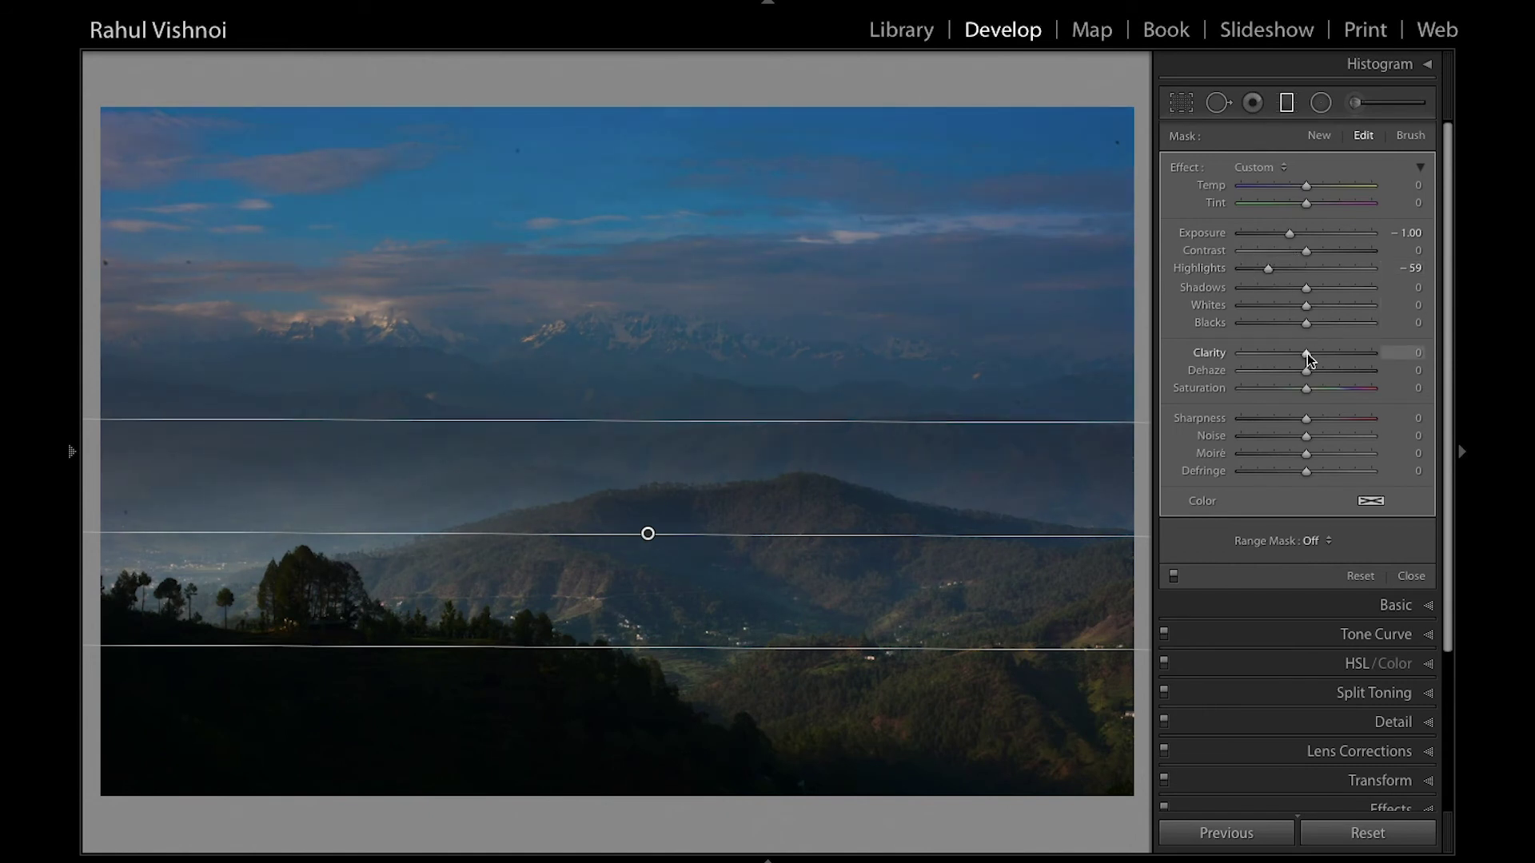
pyautogui.moveTo(1307, 353); pyautogui.dragTo(1317, 360)
pyautogui.moveTo(1307, 371); pyautogui.dragTo(1338, 378)
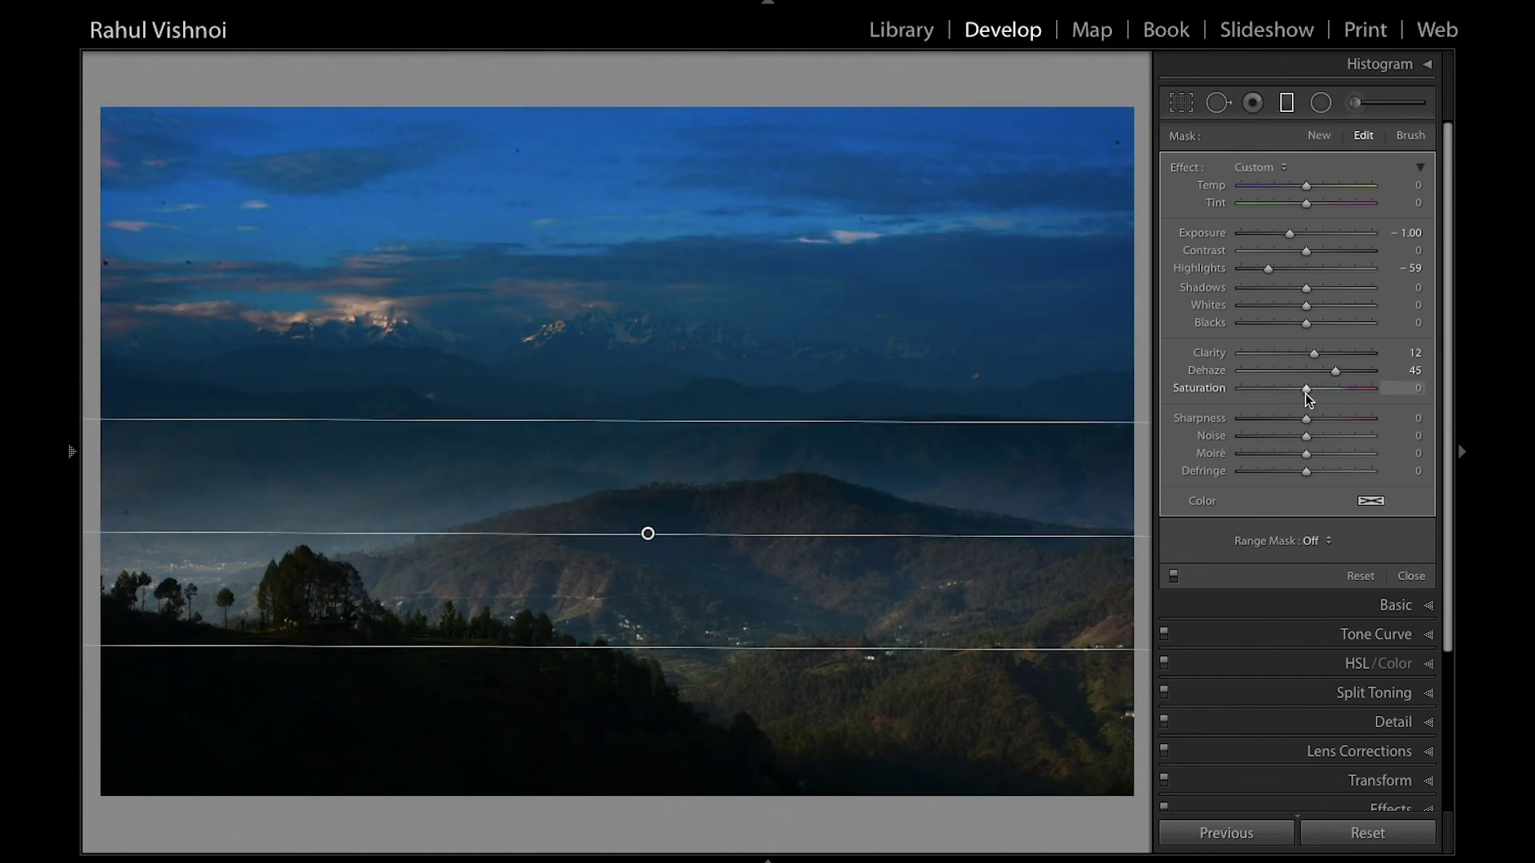
# Step: Set the filter's Saturation -22, Sharpness 7, Temp 28 and Tint 7
pyautogui.moveTo(1305, 389); pyautogui.dragTo(1294, 391)
pyautogui.moveTo(1307, 423); pyautogui.dragTo(1310, 423)
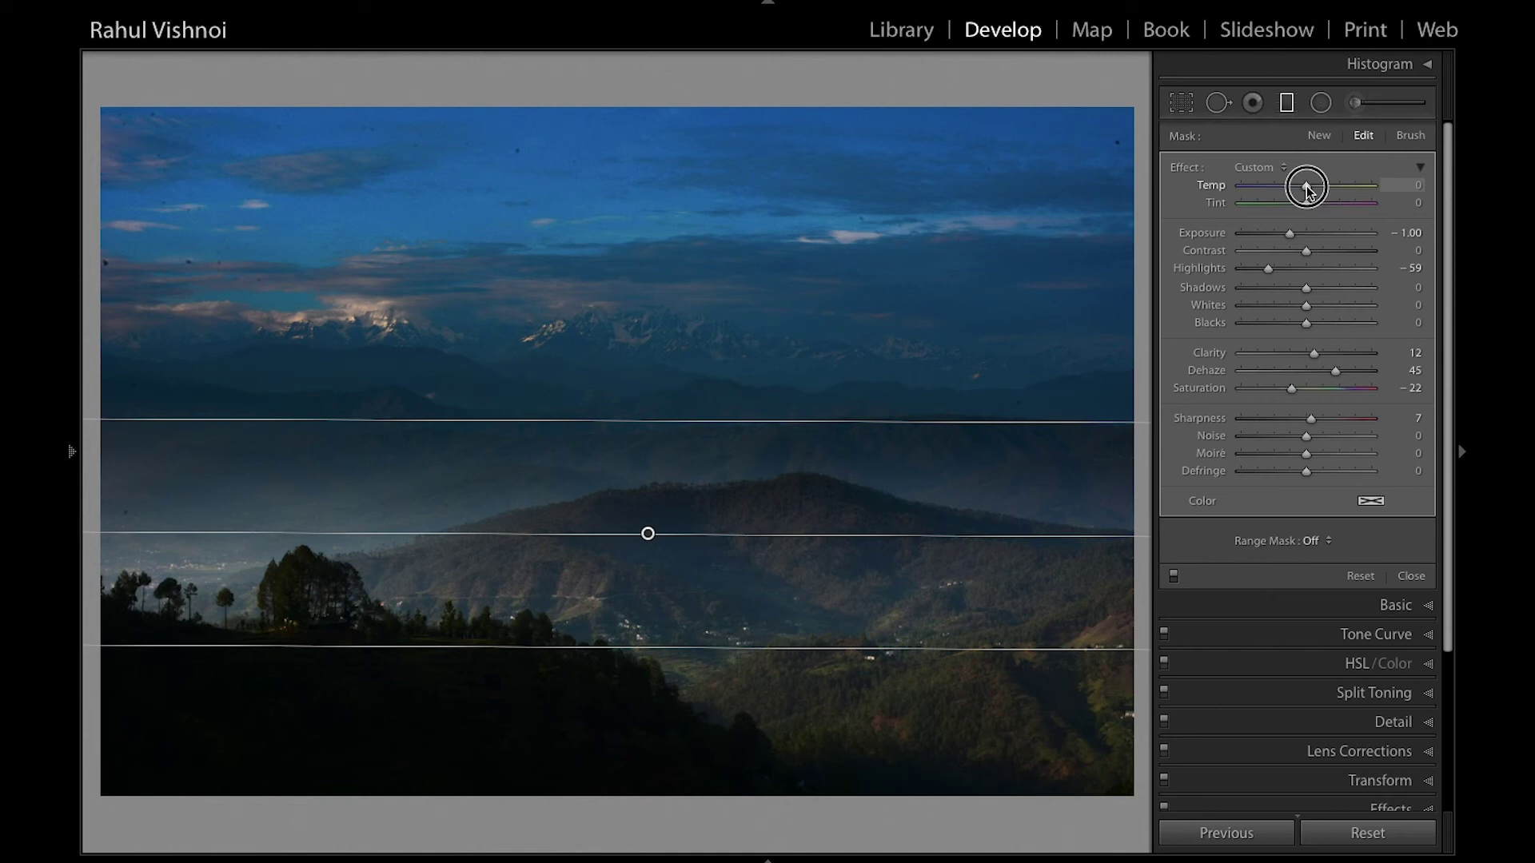
pyautogui.moveTo(1308, 190); pyautogui.dragTo(1327, 192)
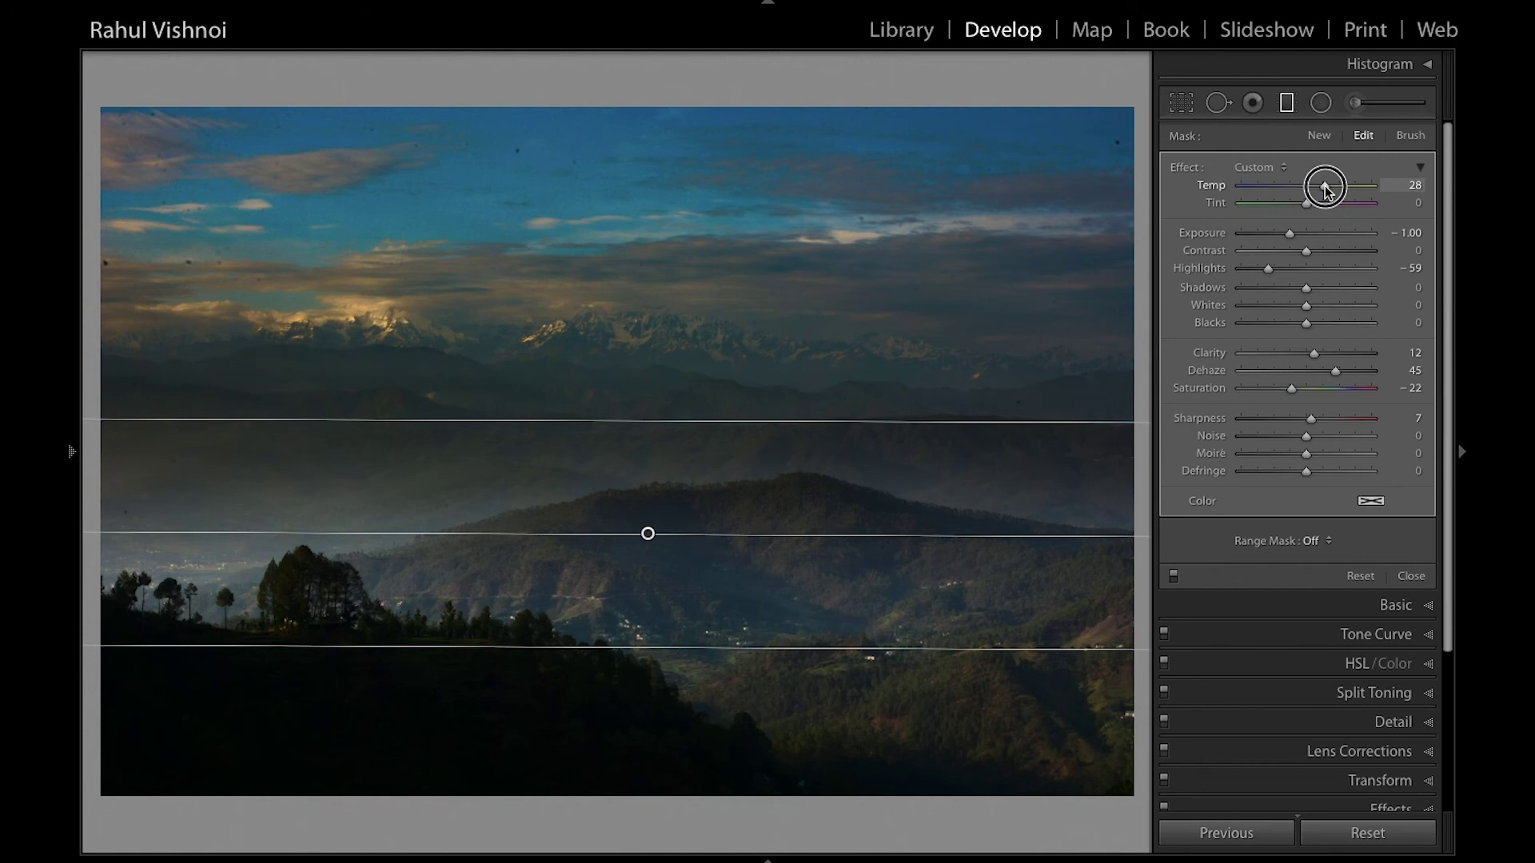
pyautogui.moveTo(1306, 205); pyautogui.dragTo(1313, 207)
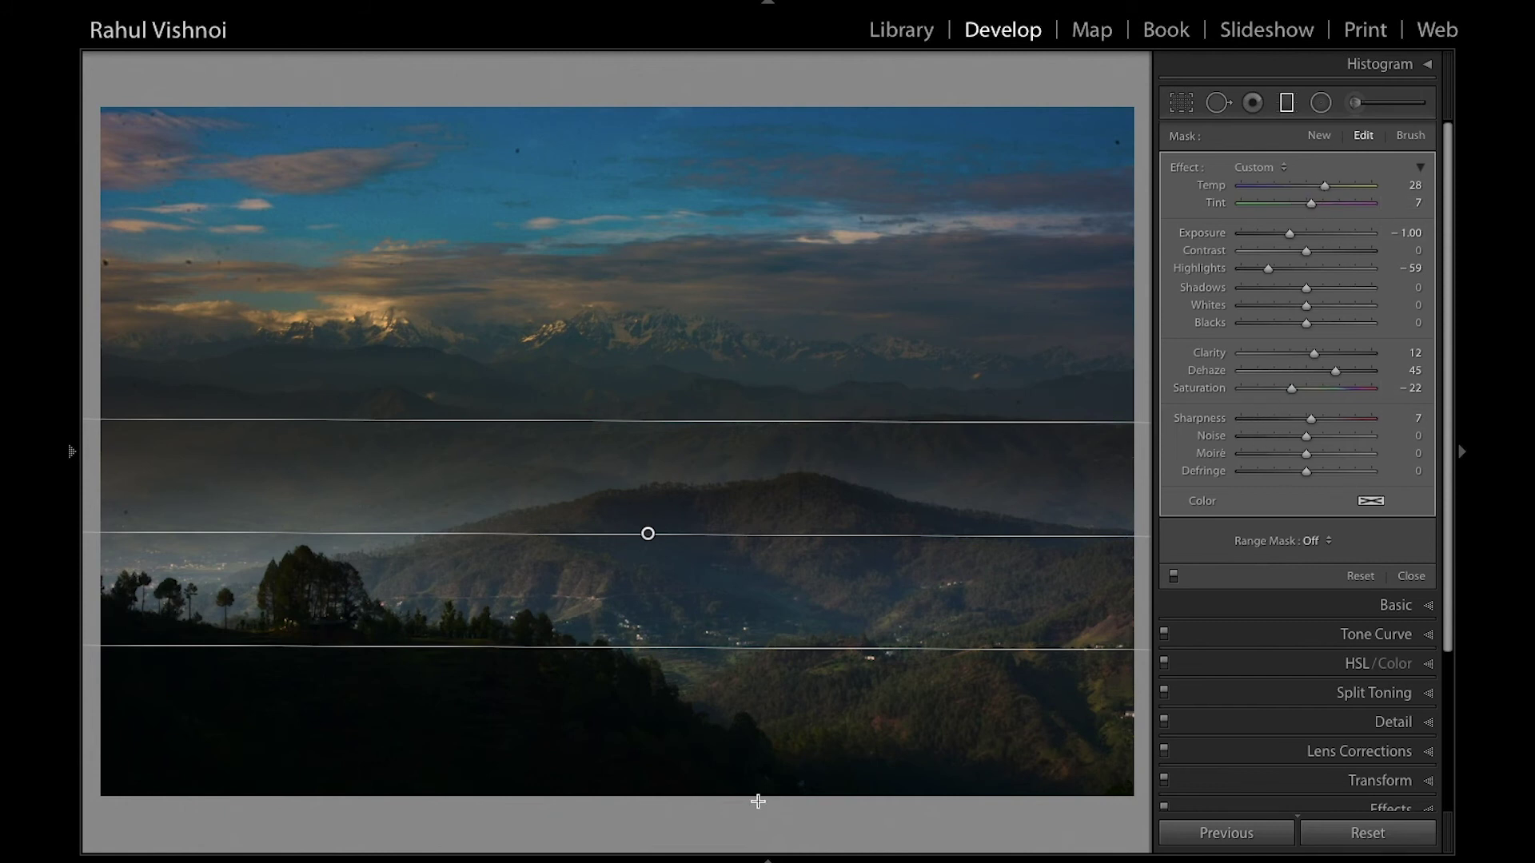
pyautogui.click(1319, 136)
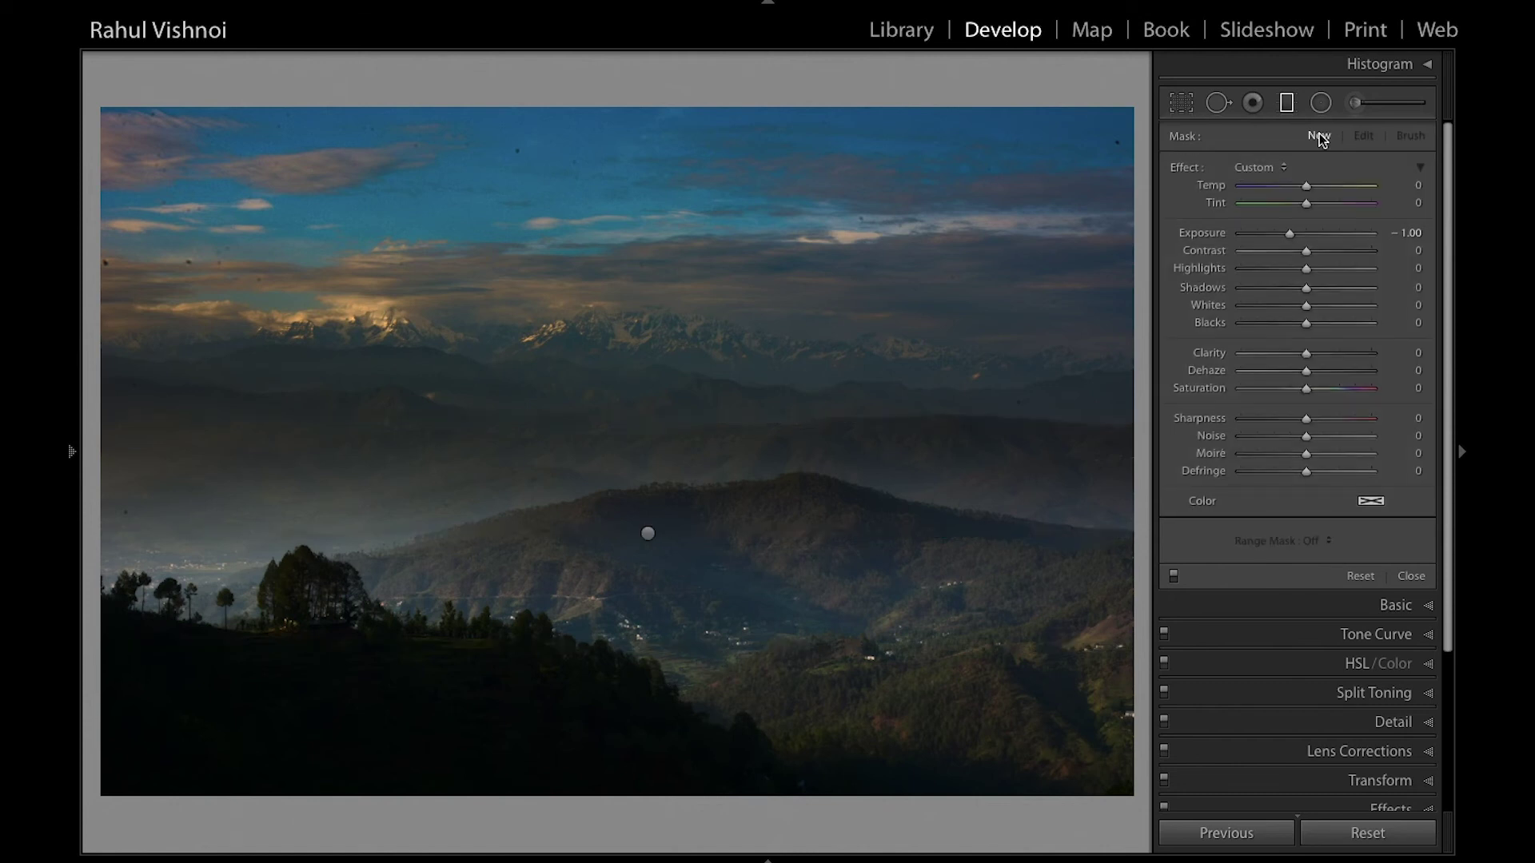
# Step: Set the new graduated filter's Exposure to 0.51
pyautogui.click(1306, 233)
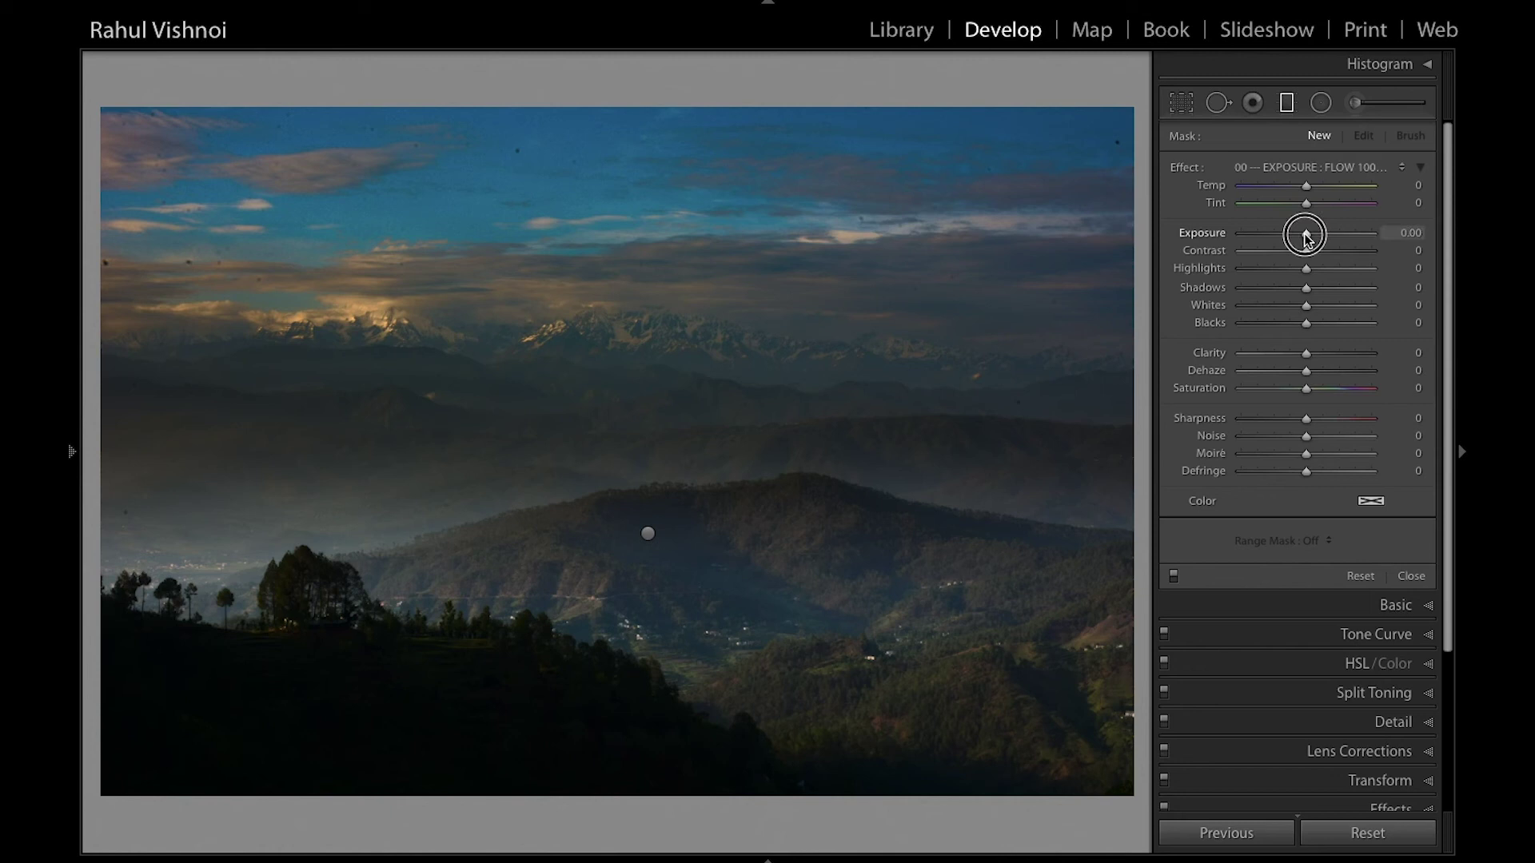
pyautogui.moveTo(1308, 238); pyautogui.dragTo(1315, 239)
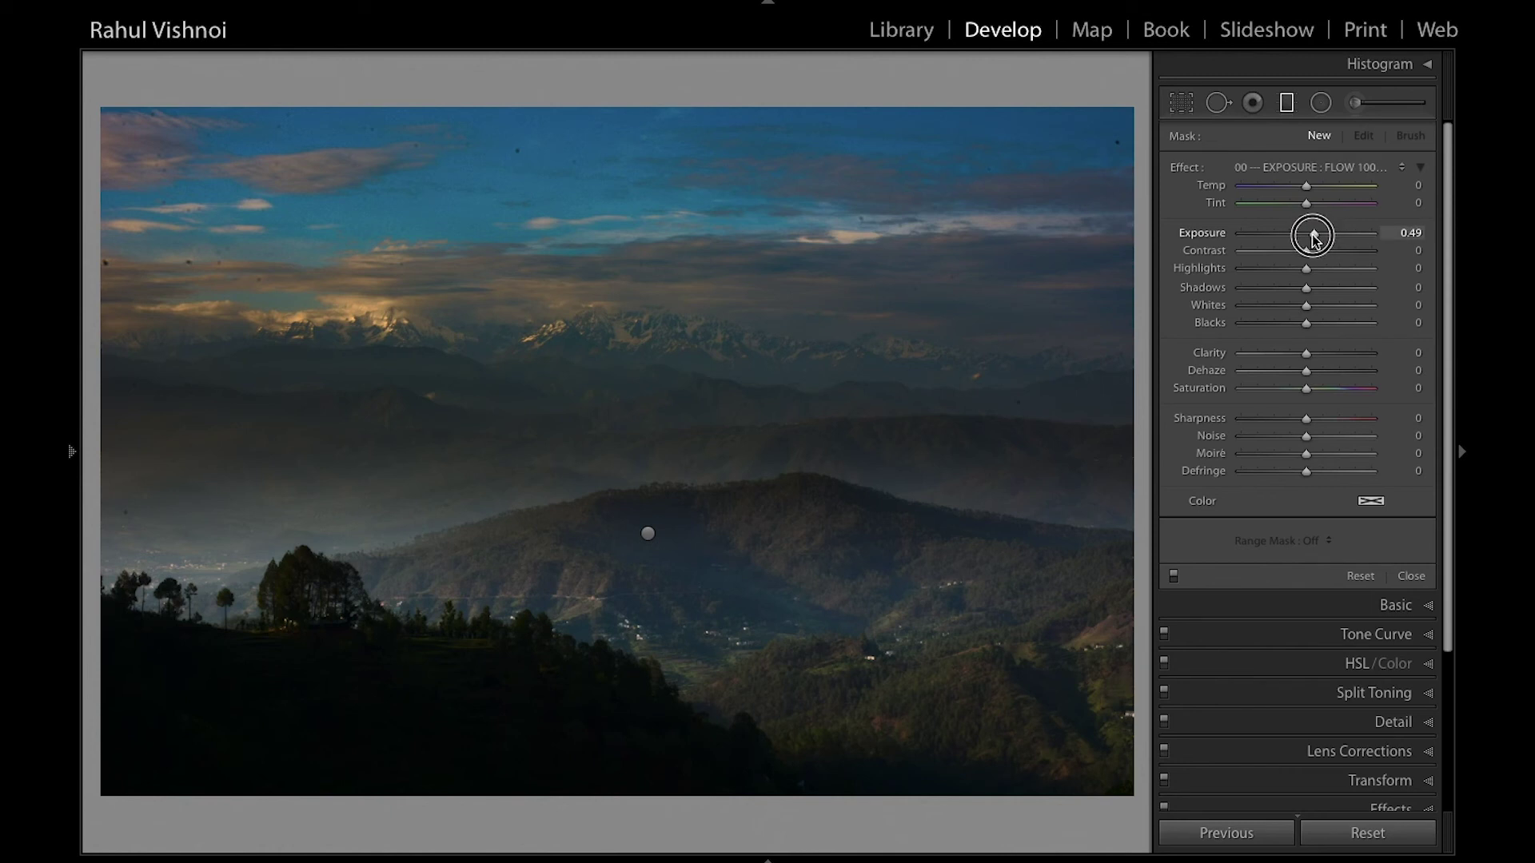
pyautogui.moveTo(1315, 238); pyautogui.dragTo(1316, 239)
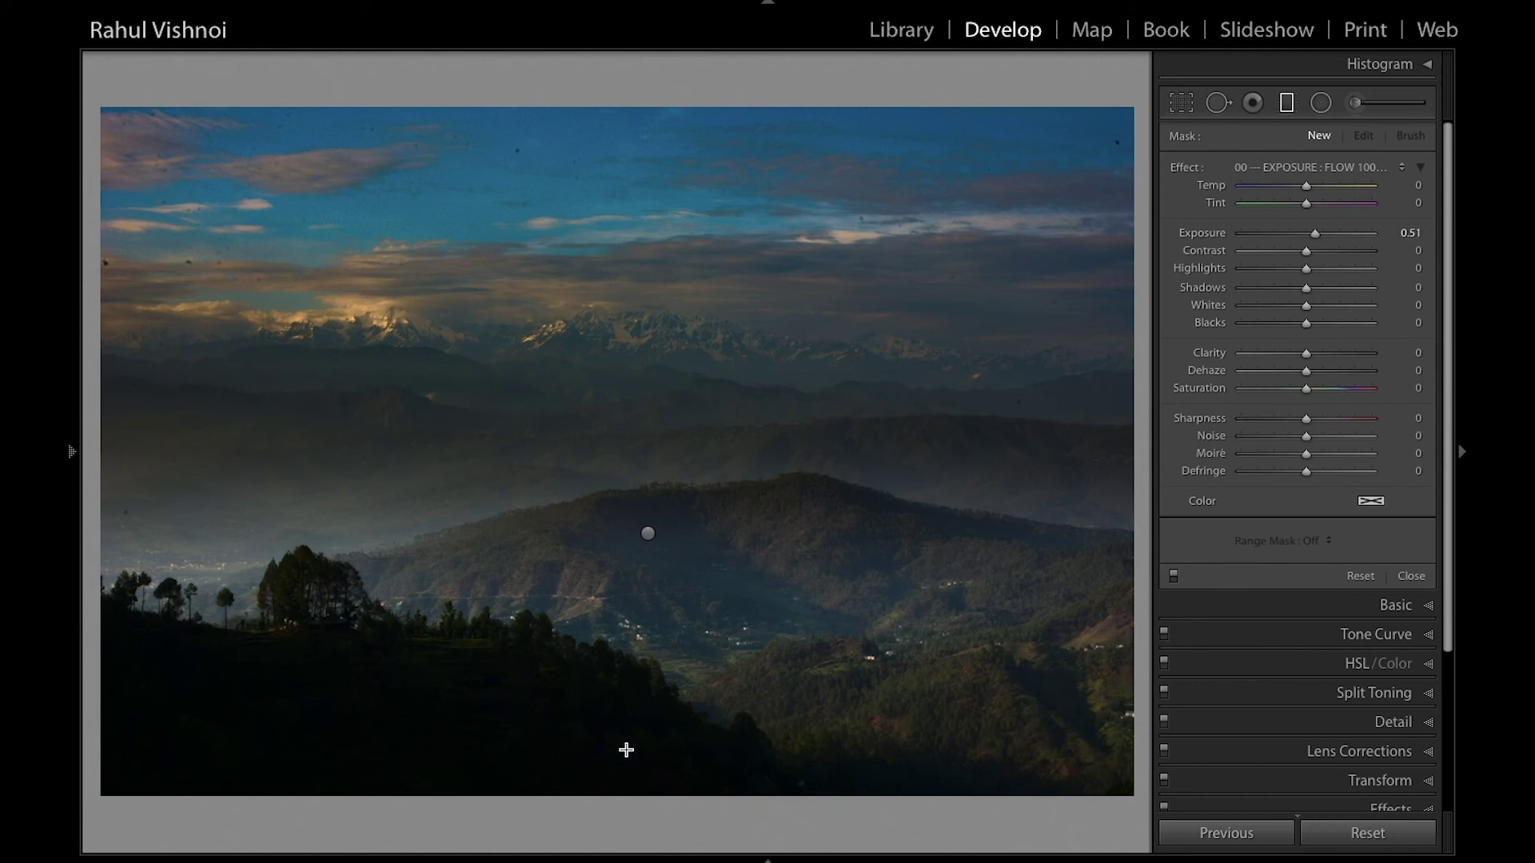
# Step: Draw the filter upward from the foreground, position it over the middle hills, raise Exposure to 0.65
pyautogui.moveTo(653, 679); pyautogui.dragTo(653, 502)
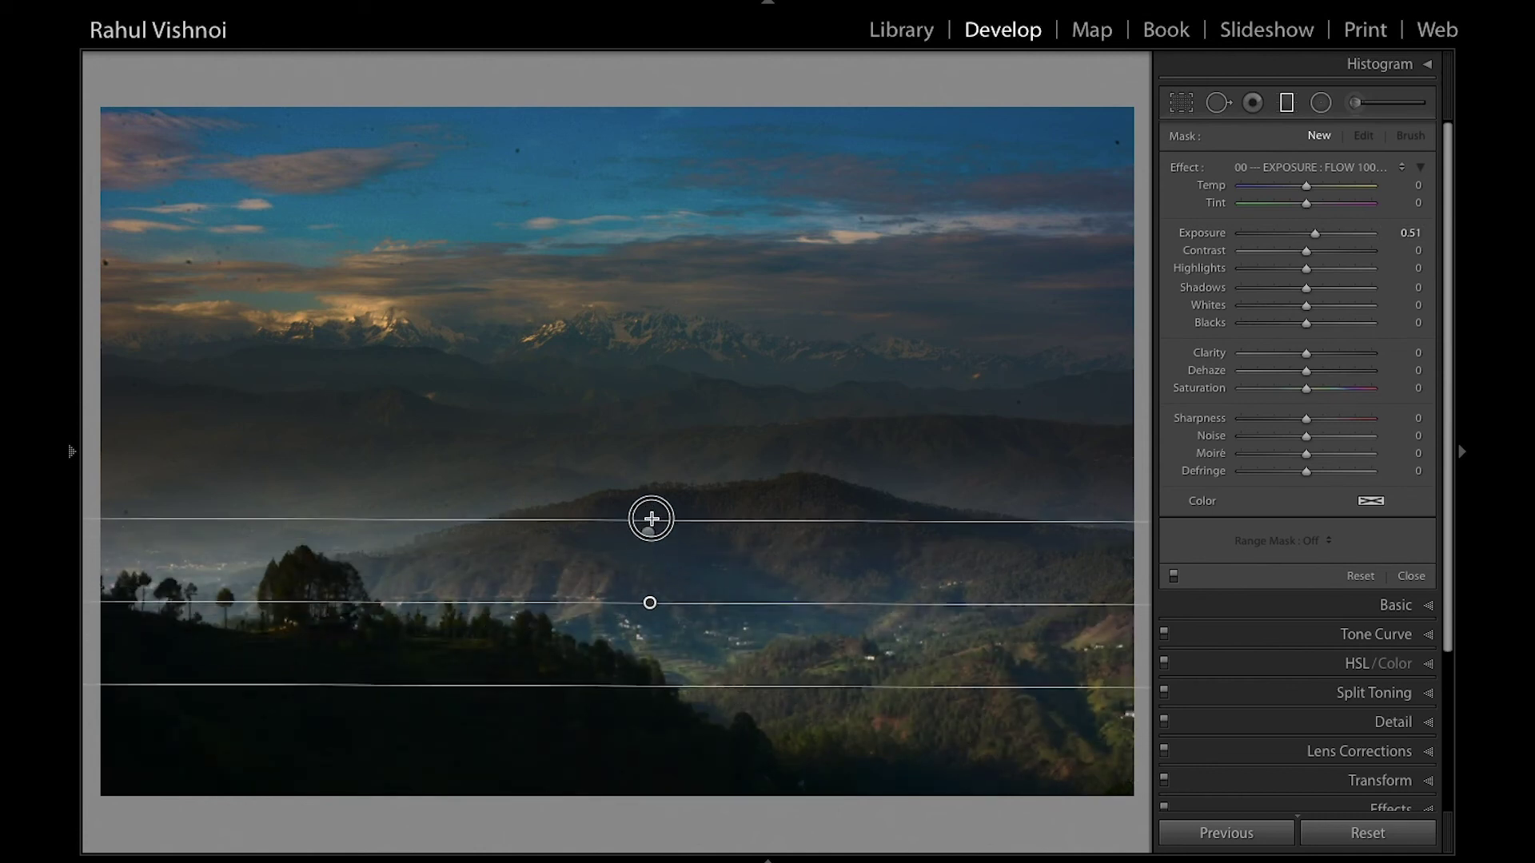
pyautogui.moveTo(652, 502); pyautogui.dragTo(651, 475)
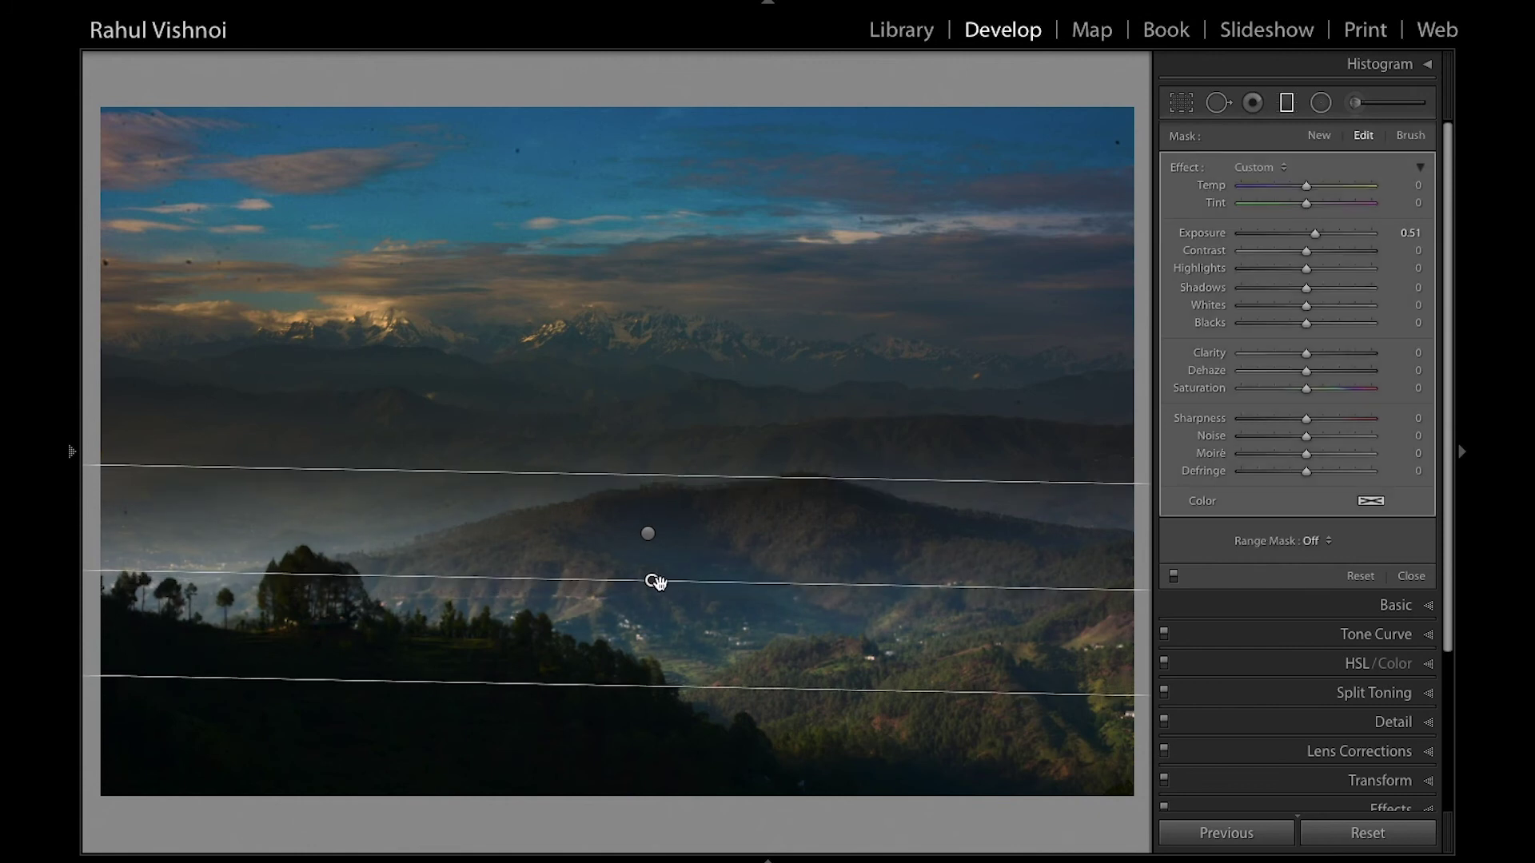
pyautogui.moveTo(654, 583); pyautogui.dragTo(675, 460)
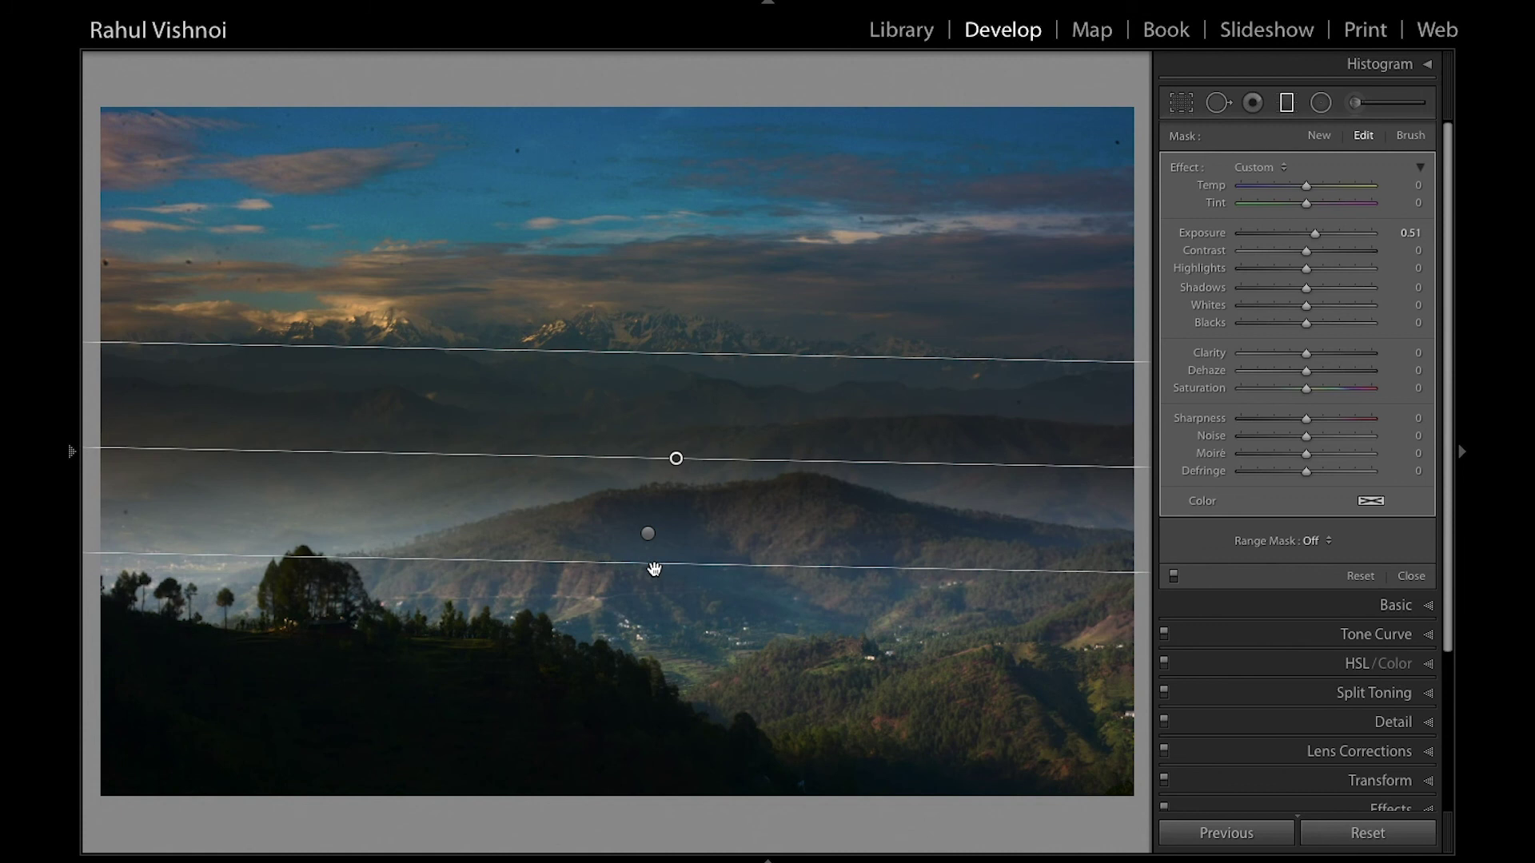
pyautogui.moveTo(653, 570); pyautogui.dragTo(655, 590)
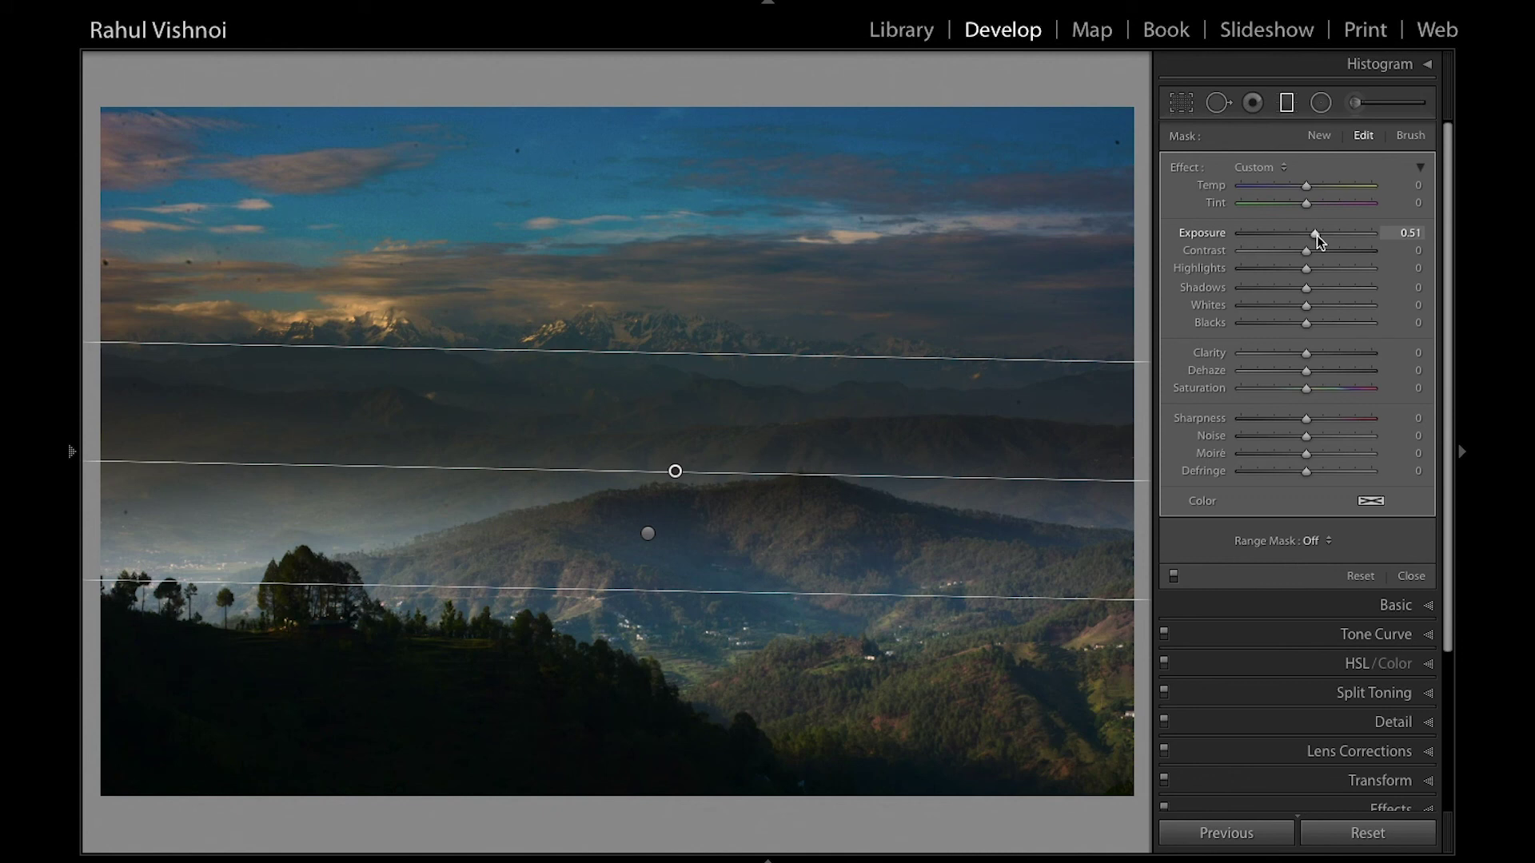
pyautogui.moveTo(1316, 235); pyautogui.dragTo(1319, 237)
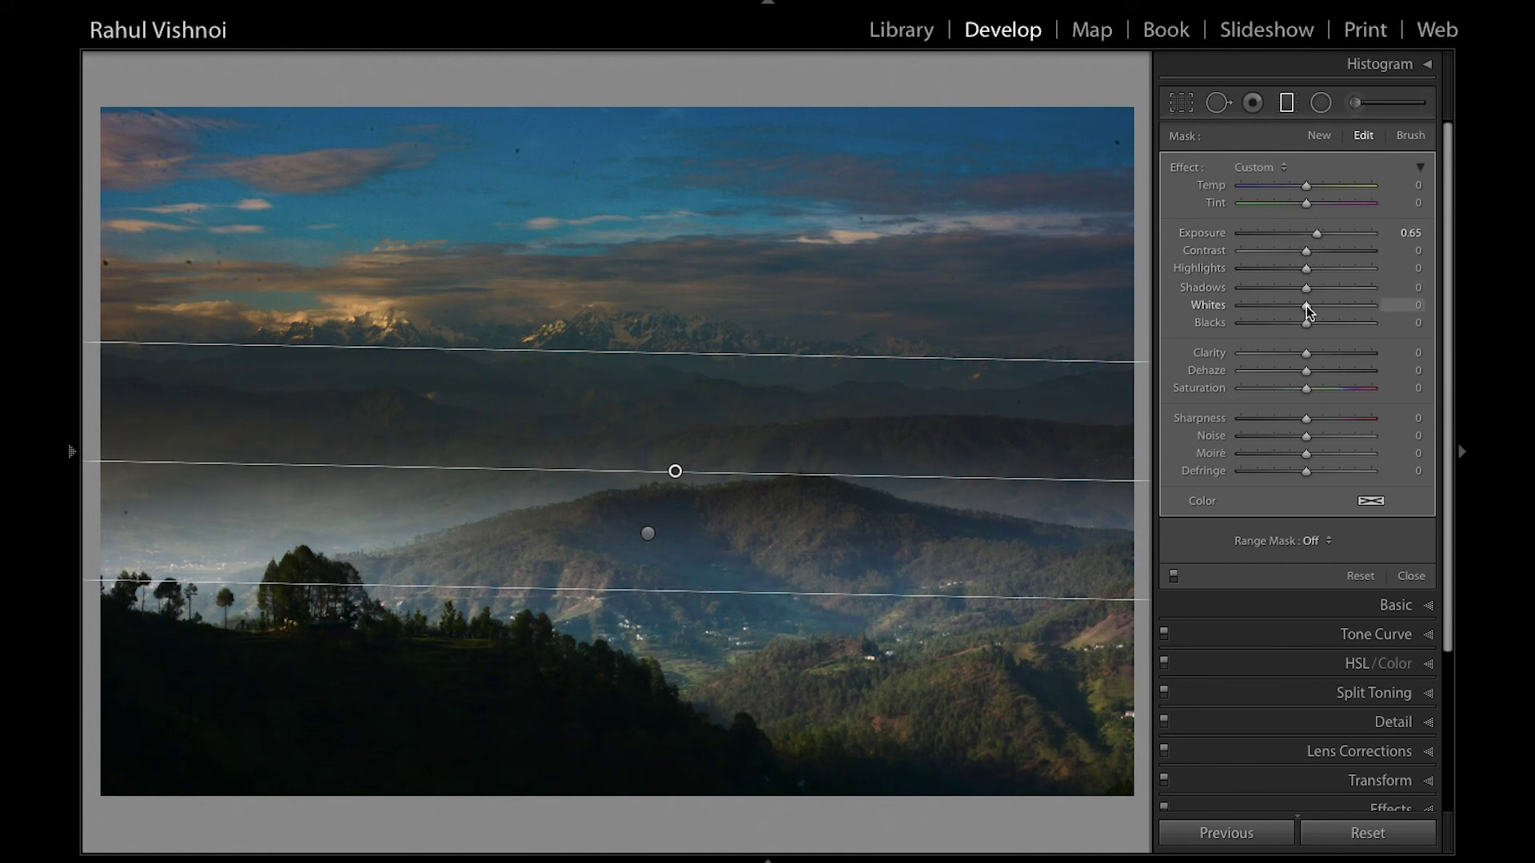
# Step: Give the foreground filter Shadows 65, Blacks 9, Clarity 6, Dehaze 20, Saturation 18, then compare on/off
pyautogui.moveTo(1308, 289); pyautogui.dragTo(1346, 291)
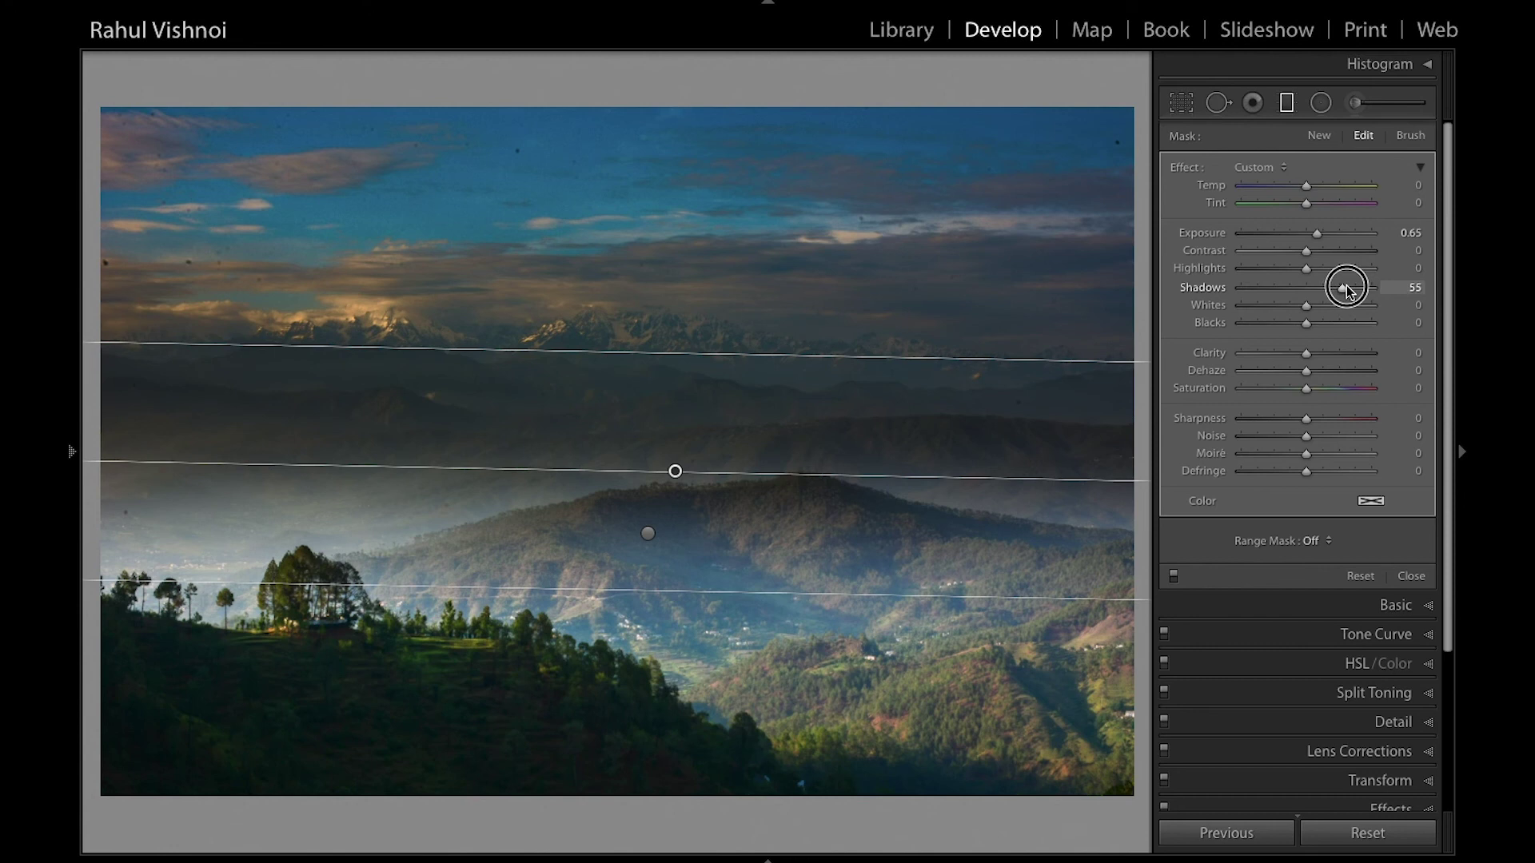
pyautogui.moveTo(1346, 291); pyautogui.dragTo(1351, 291)
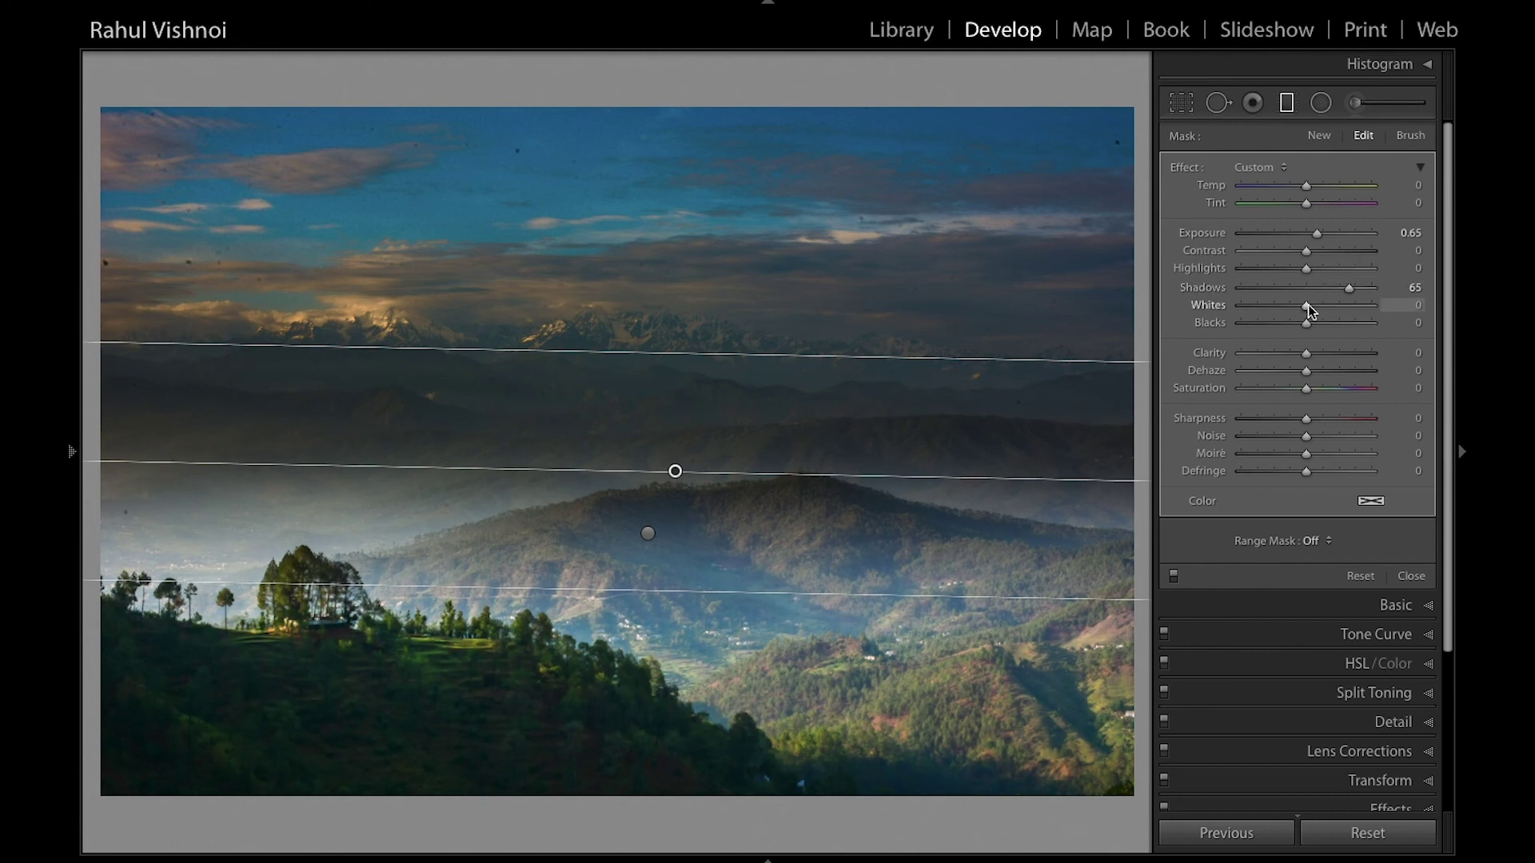
pyautogui.moveTo(1307, 324); pyautogui.dragTo(1315, 331)
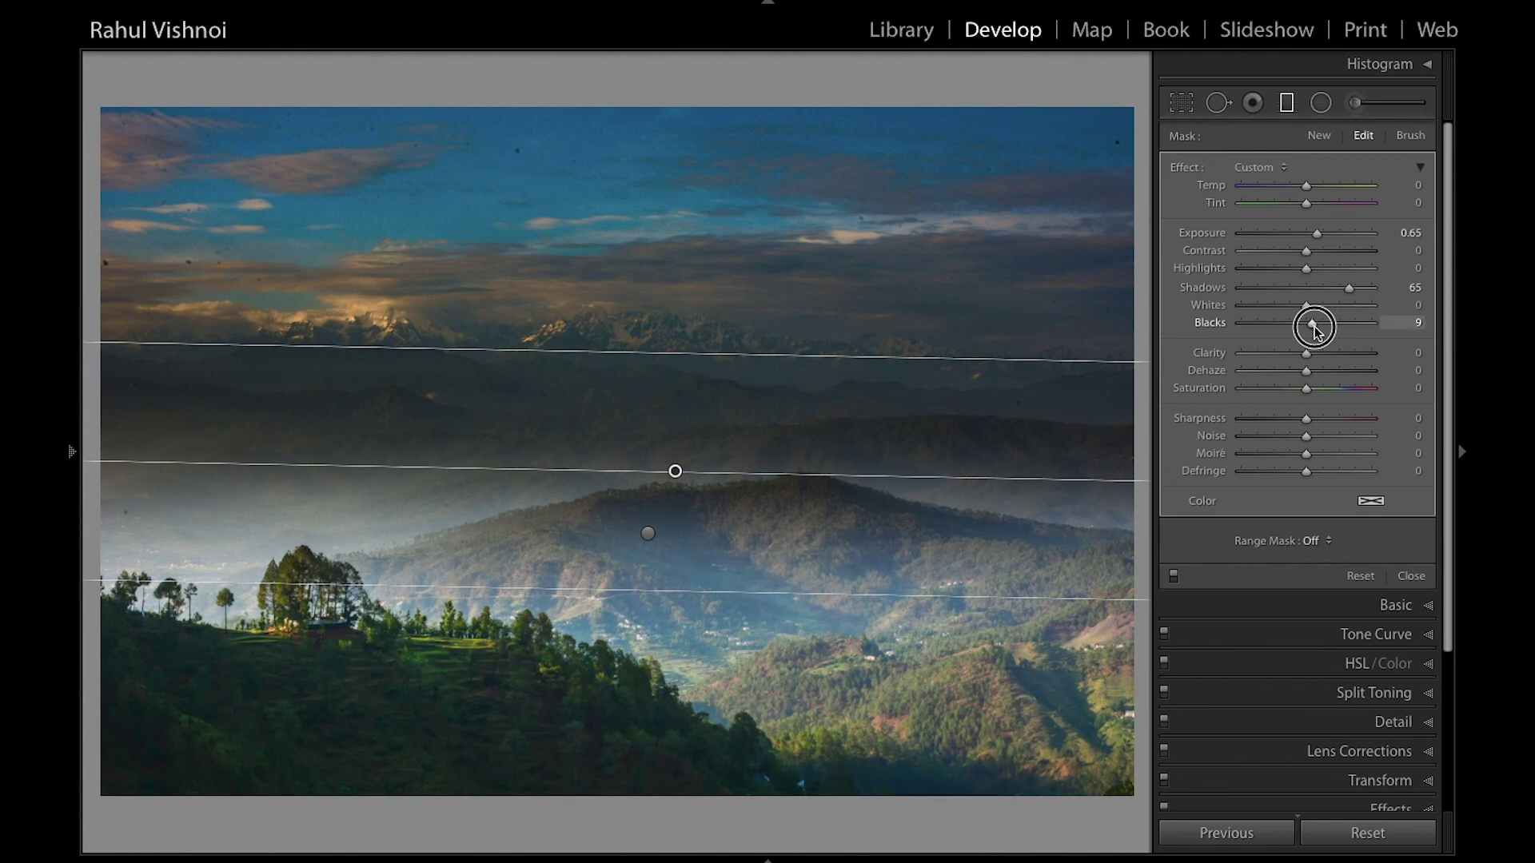
pyautogui.moveTo(1307, 354); pyautogui.dragTo(1310, 355)
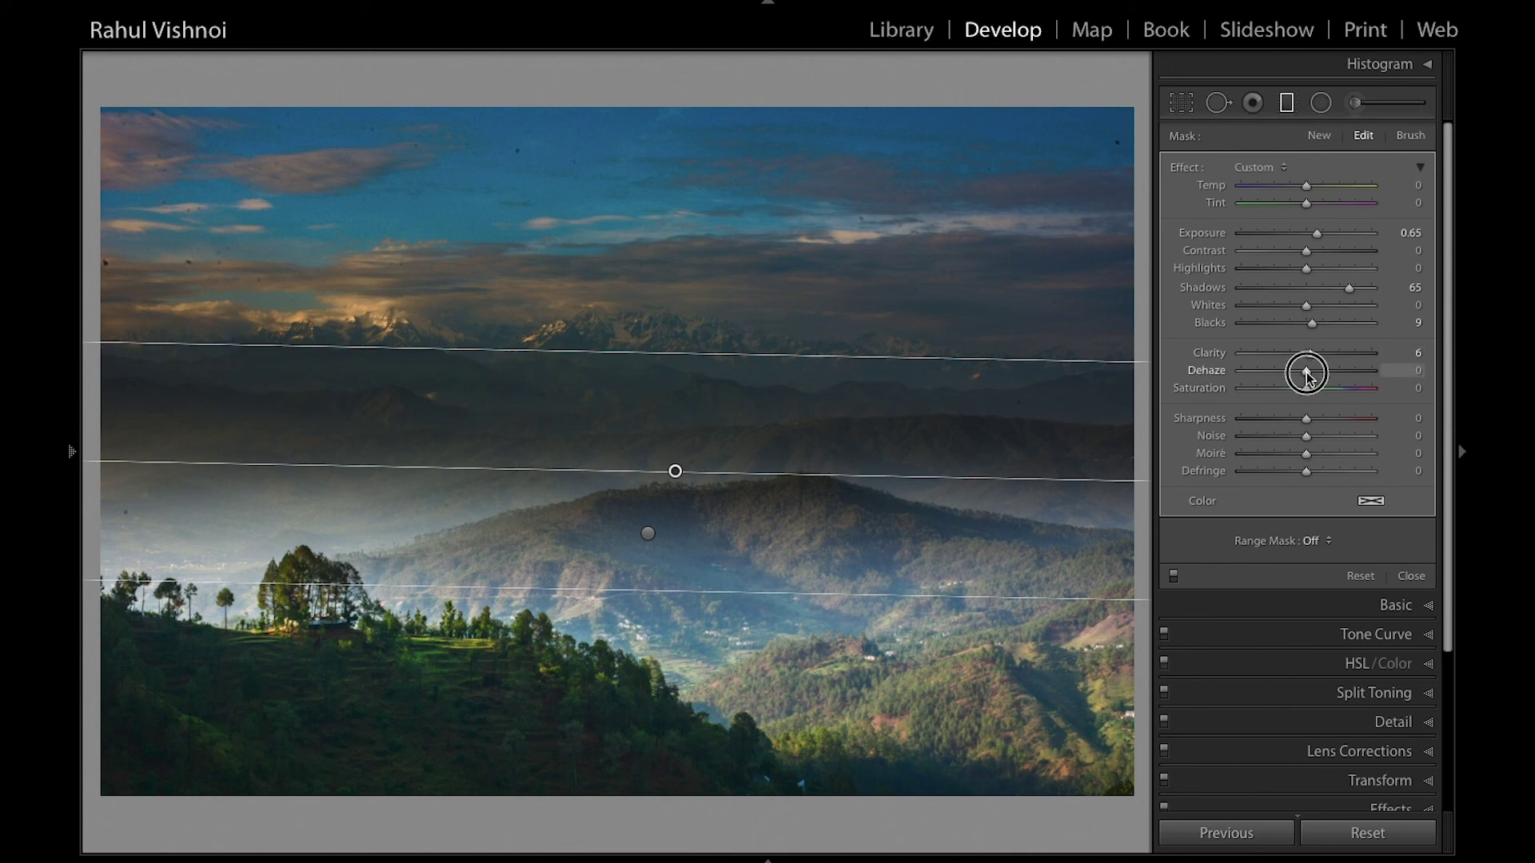
pyautogui.moveTo(1306, 372); pyautogui.dragTo(1320, 376)
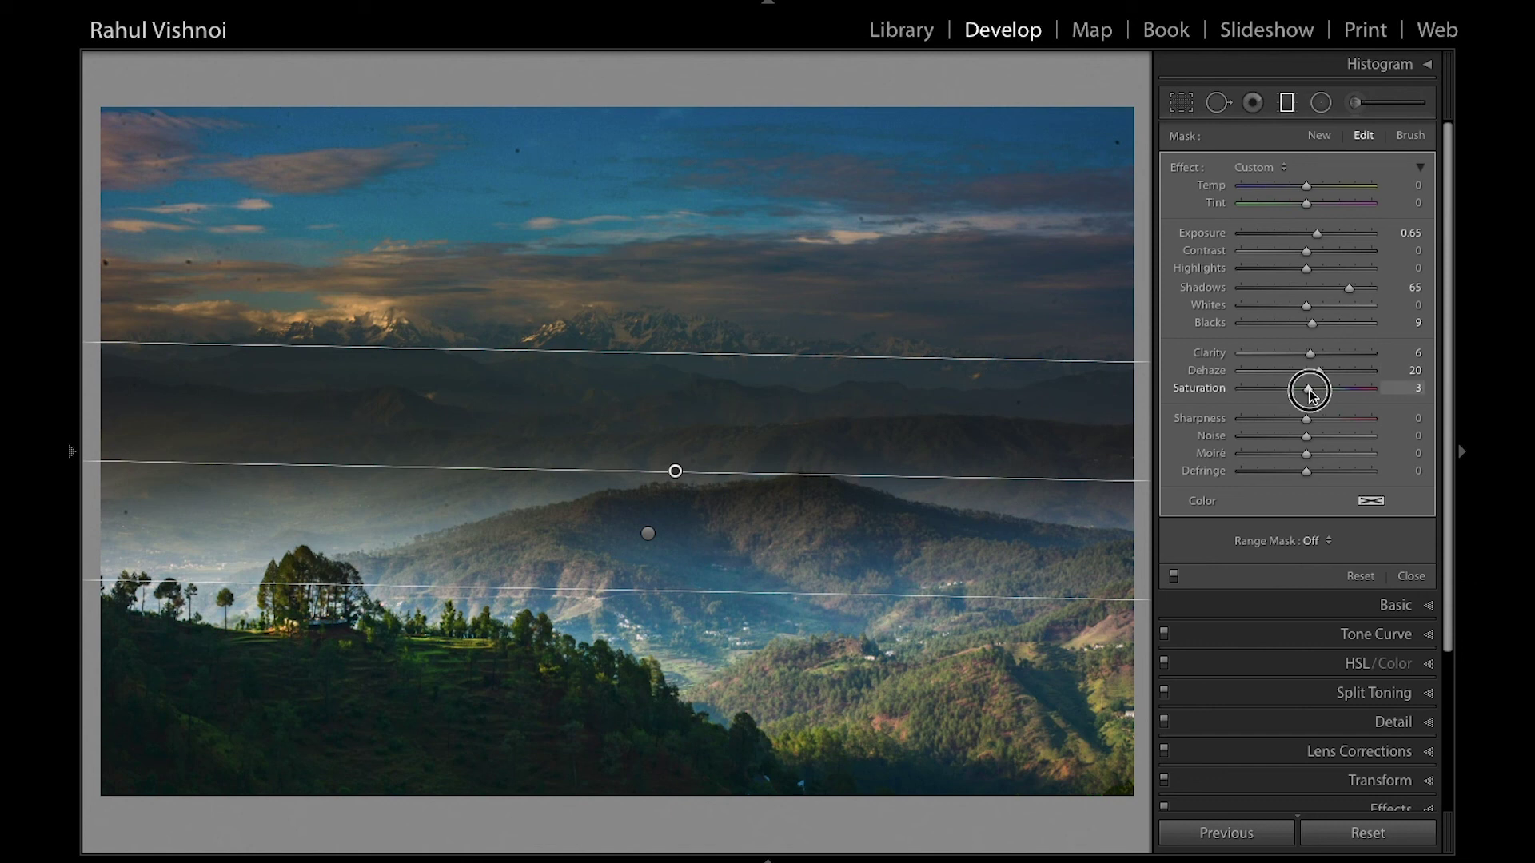
pyautogui.moveTo(1308, 392); pyautogui.dragTo(1320, 394)
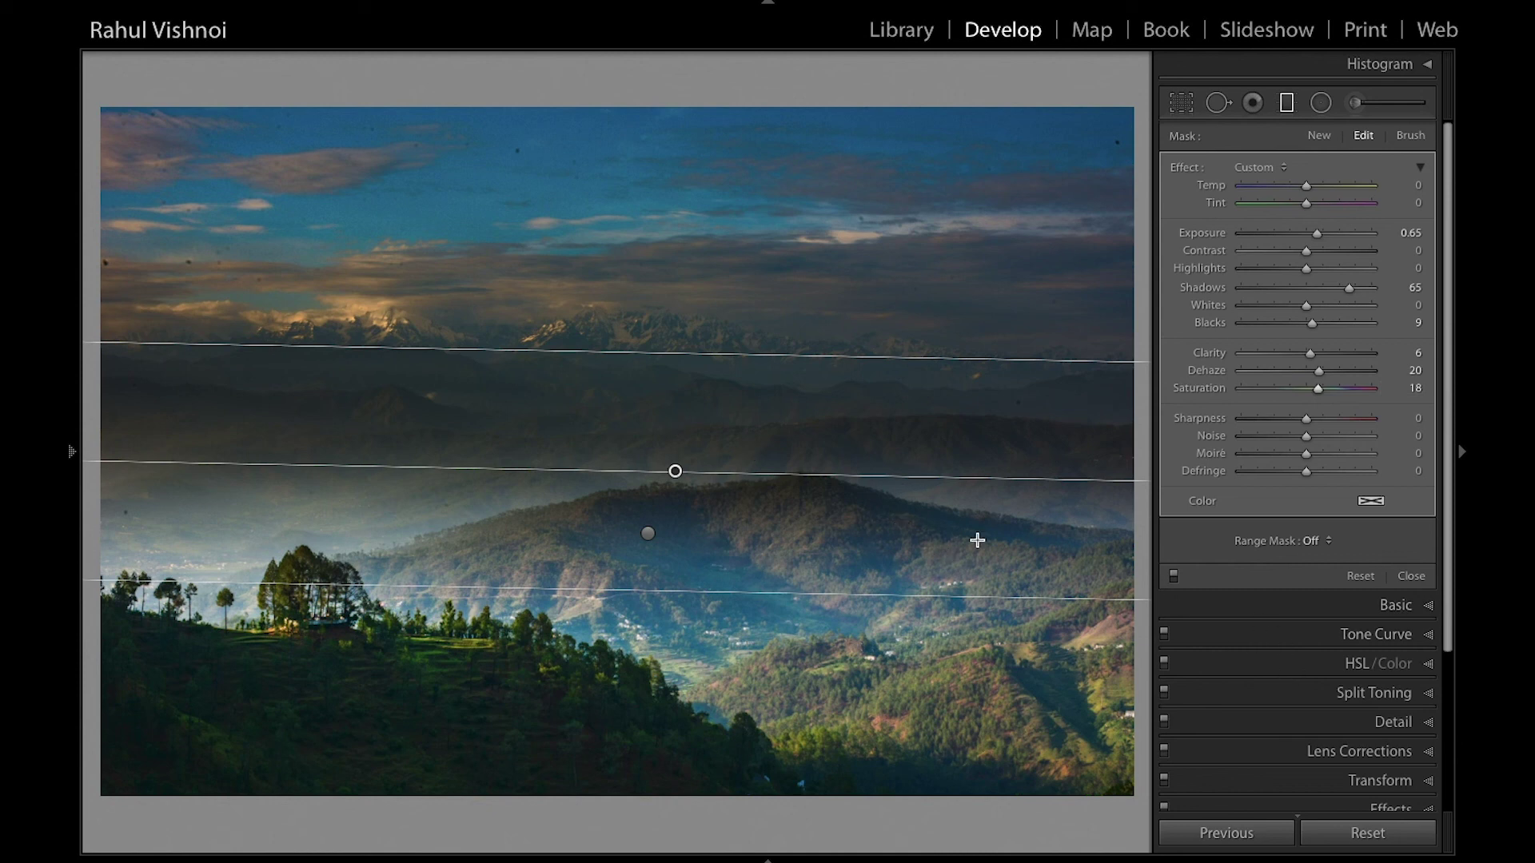
pyautogui.click(1173, 576)
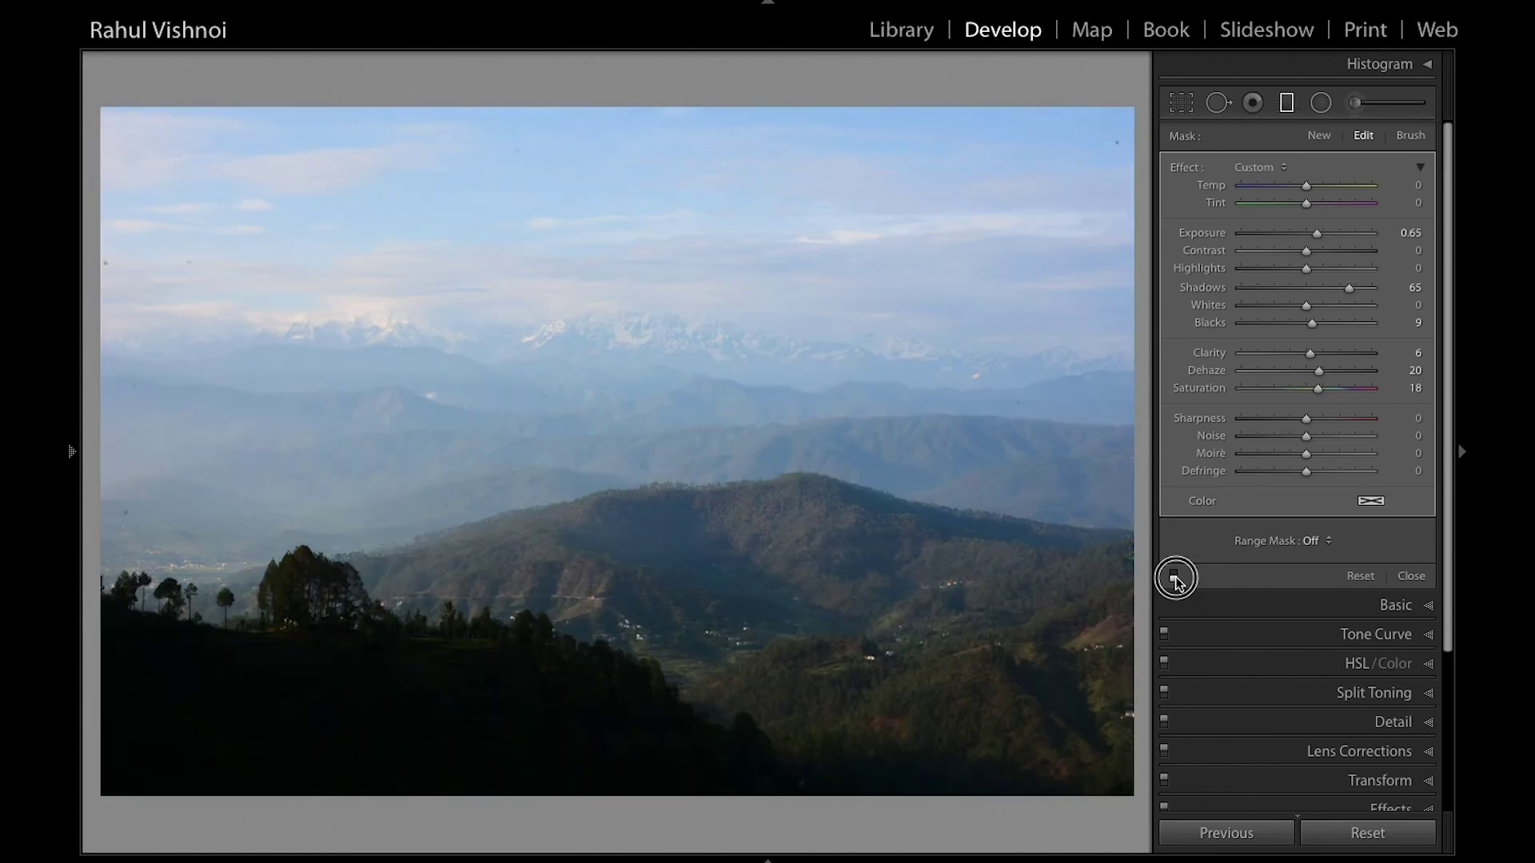
pyautogui.click(1174, 575)
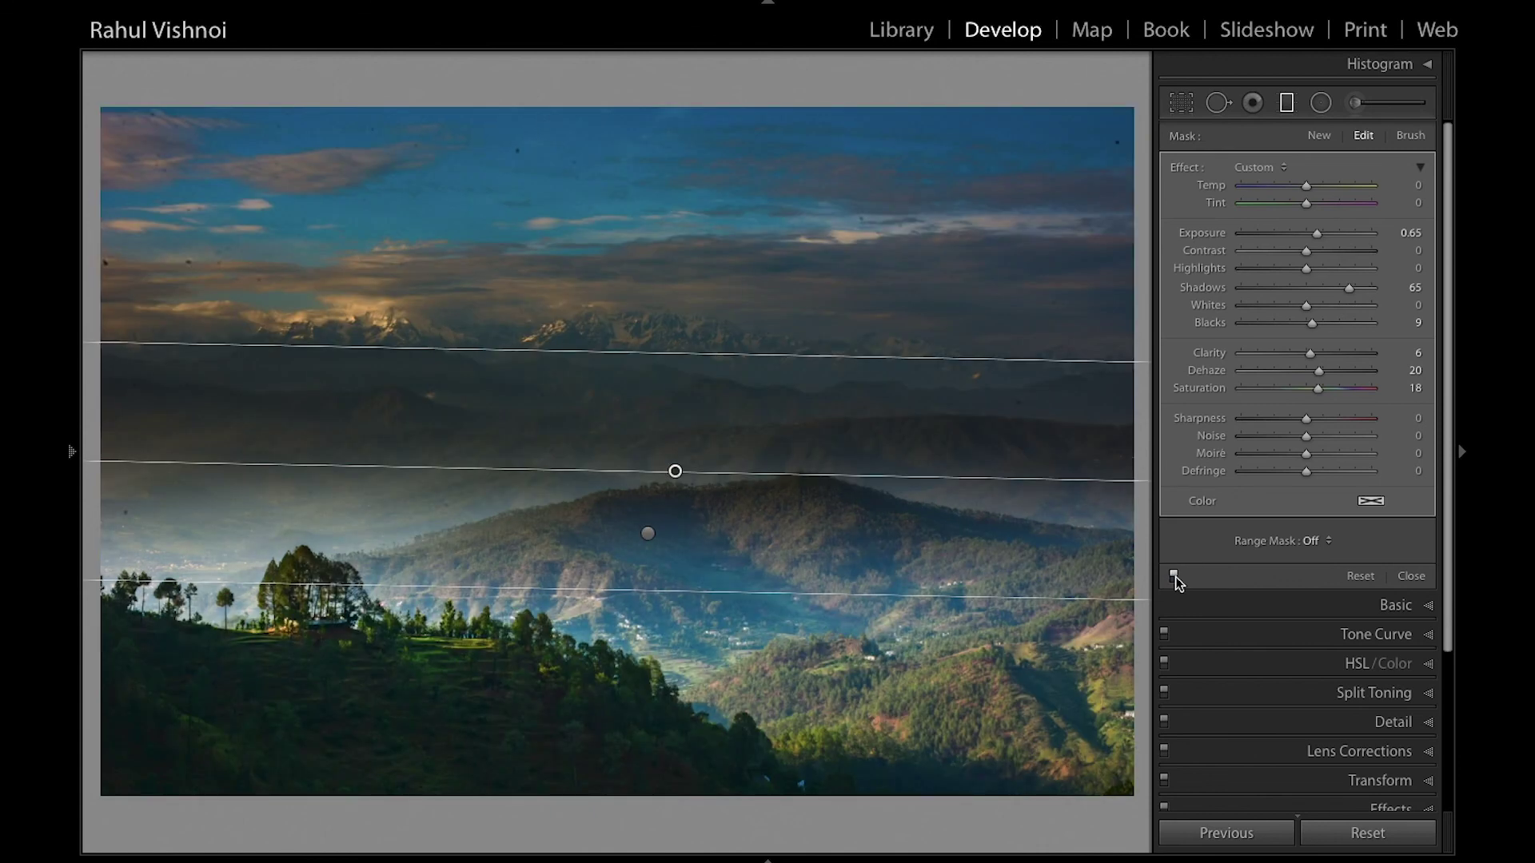
# Step: Show the finished landscape in full-screen preview with the F key
pyautogui.press('f')
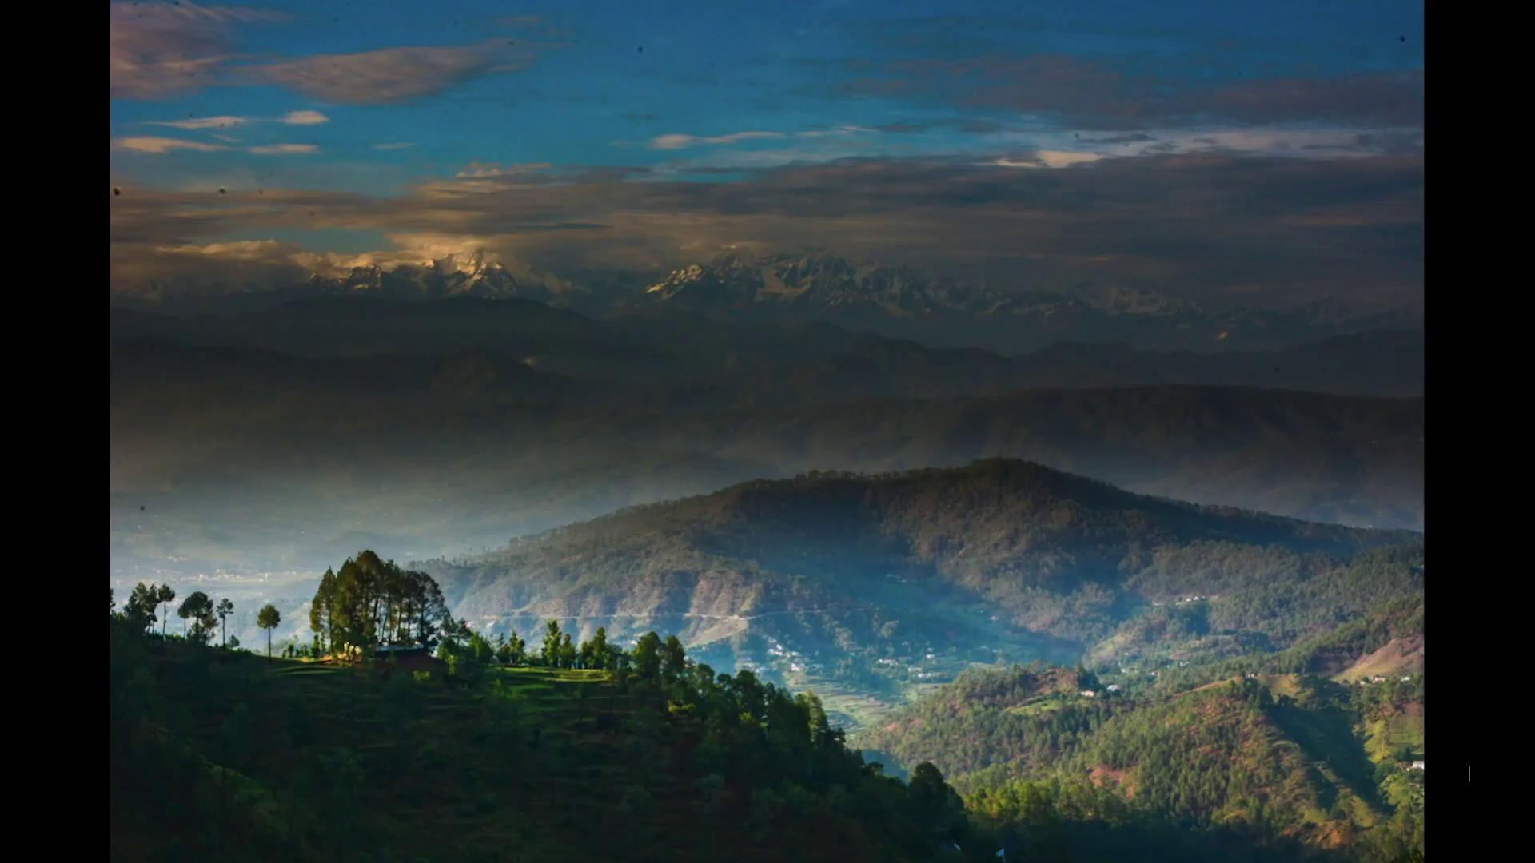